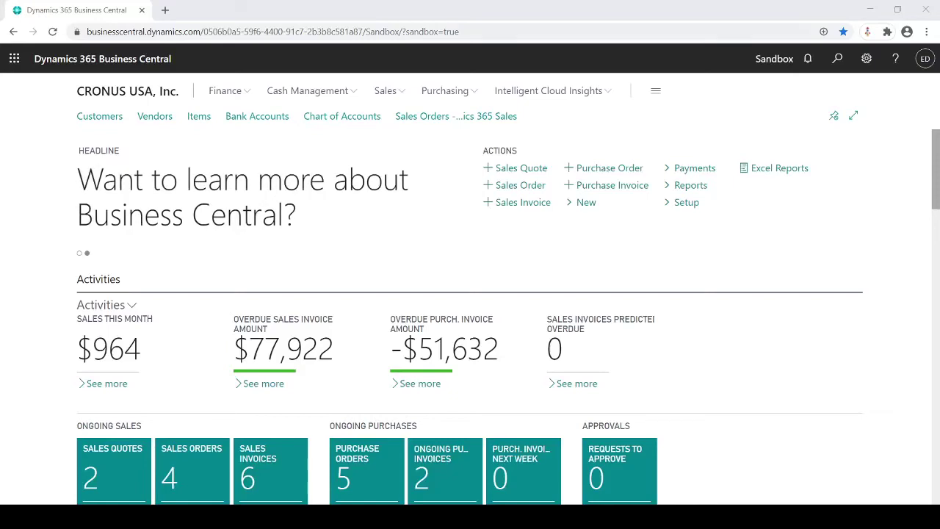
Search for "recurring gen" and open the Recurring General Journals page
left_click(366, 13)
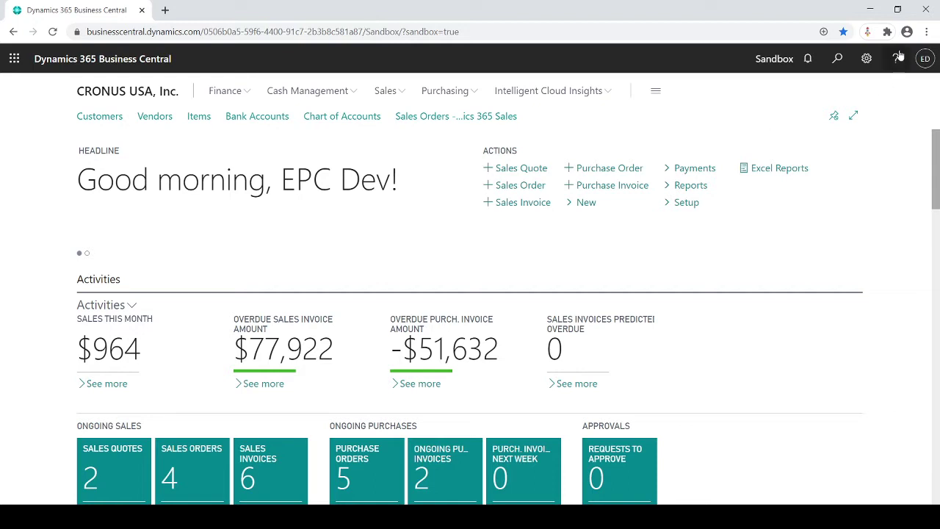
left_click(838, 60)
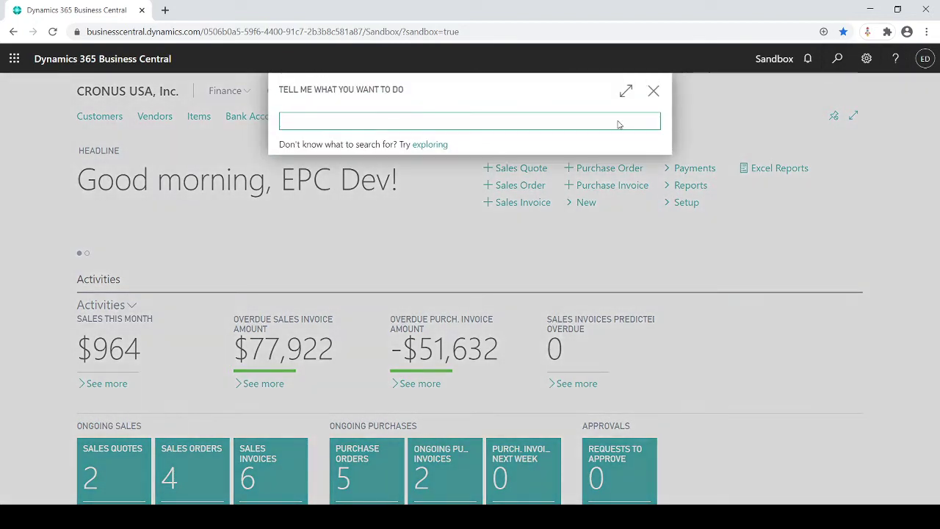
type("recu")
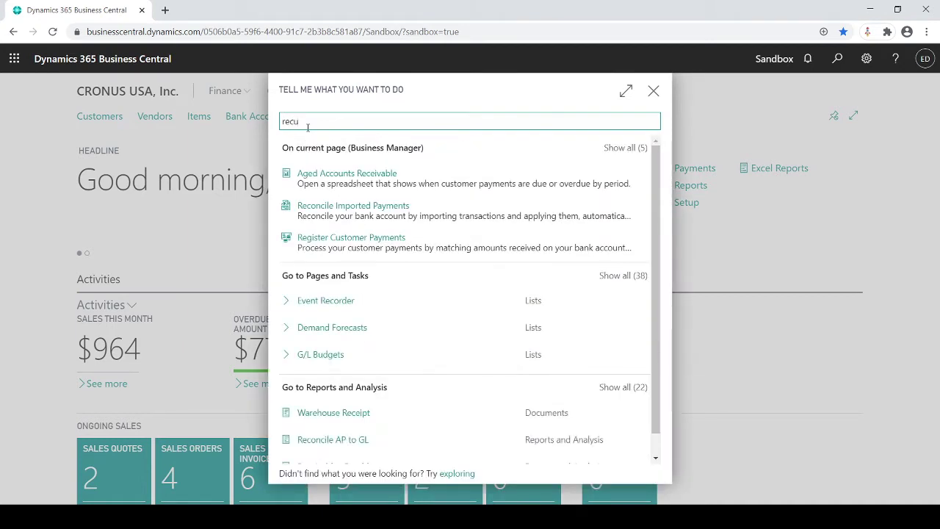
type("rring")
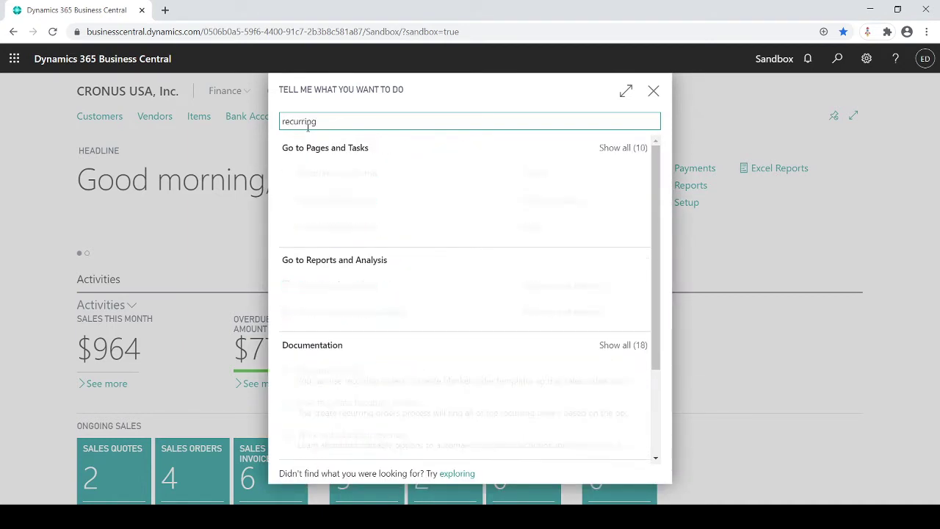
type(" gen")
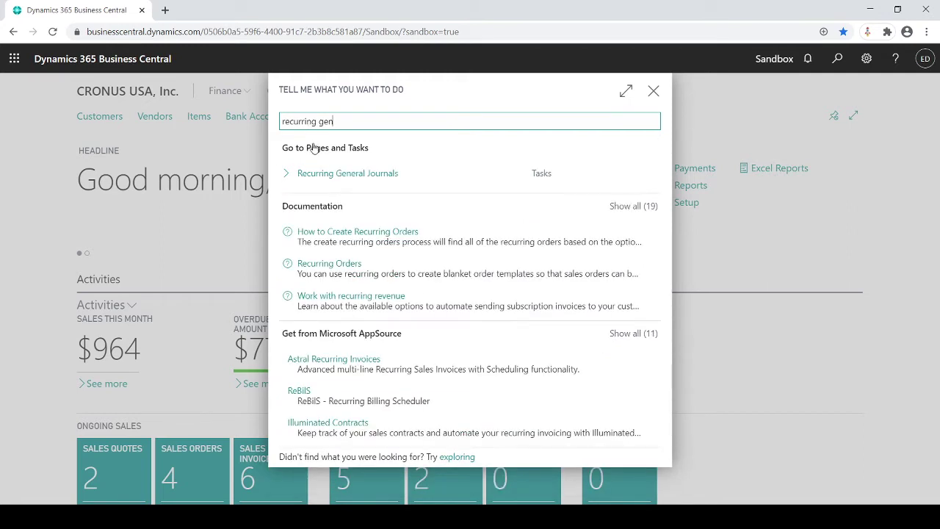
left_click(321, 175)
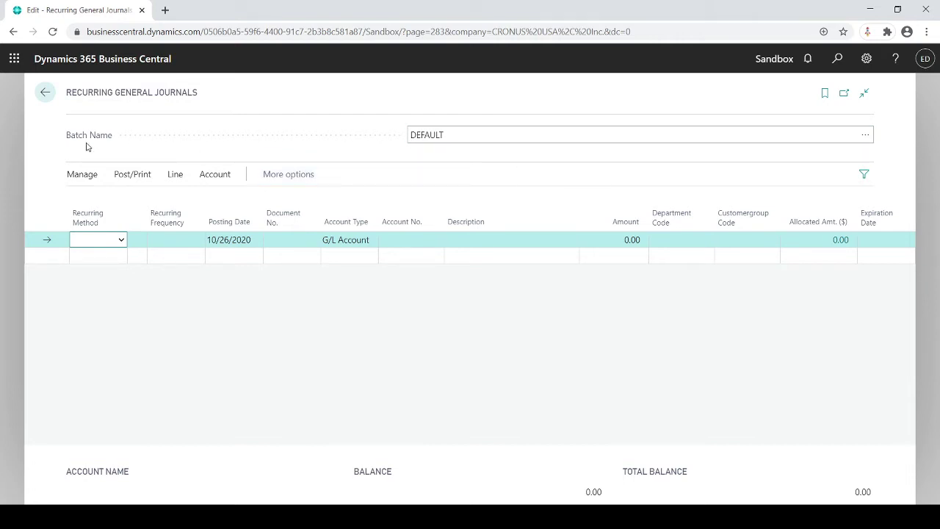
Create a journal batch named PAYROLL with the description Payroll and select it for the recurring journal
left_click(525, 135)
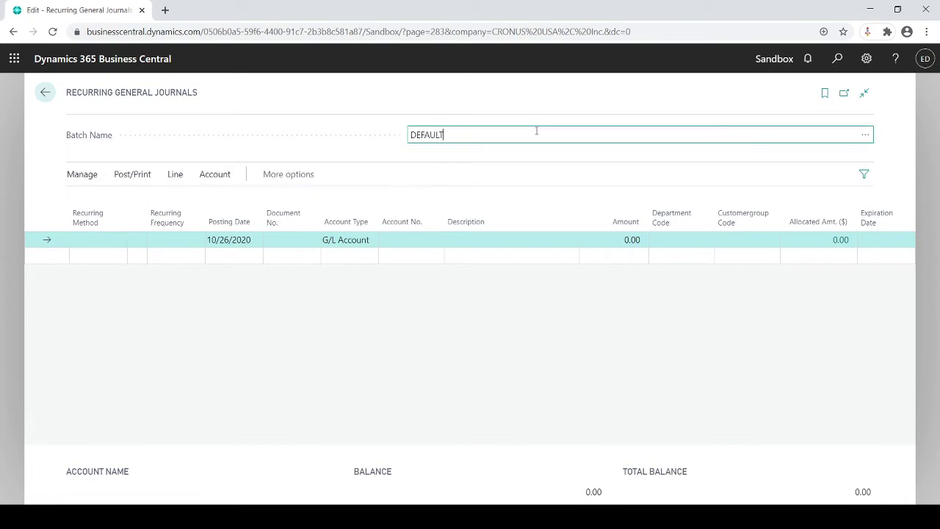
left_click(865, 134)
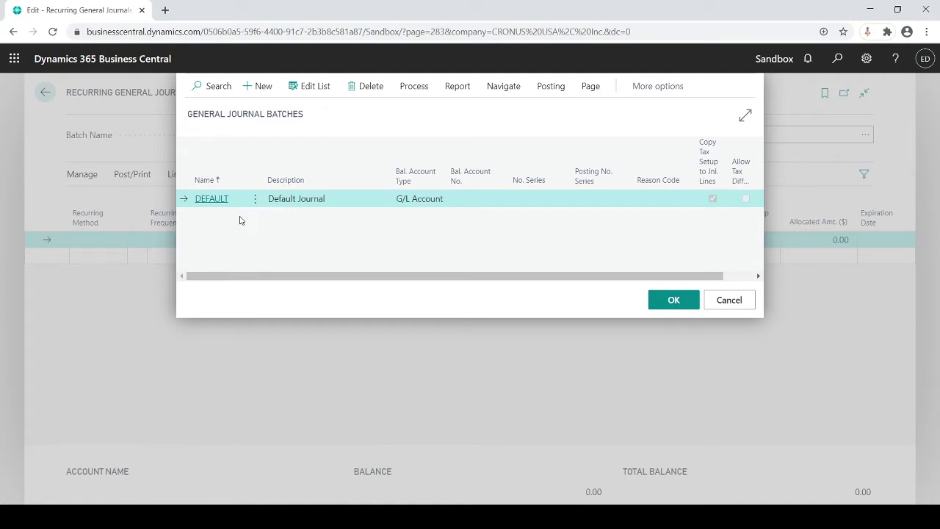
left_click(267, 97)
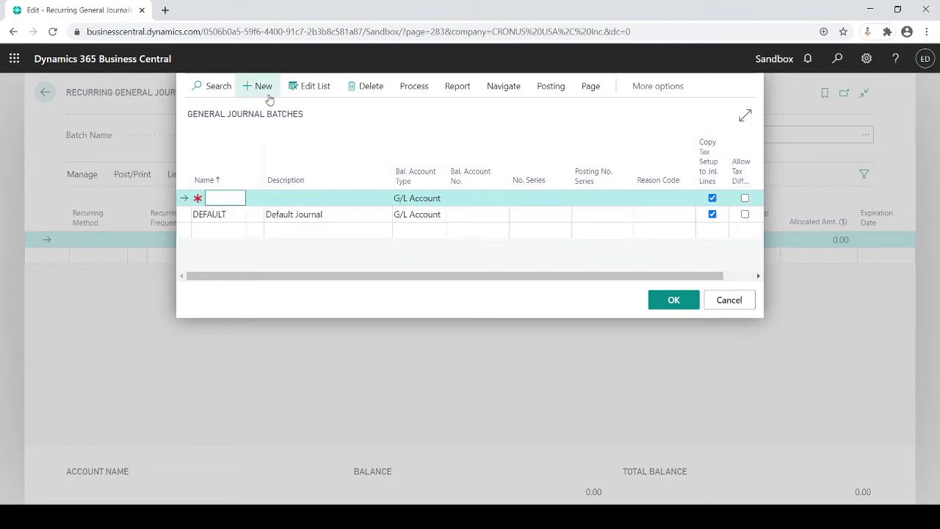
type("payroll")
key("Tab")
type("Payroll")
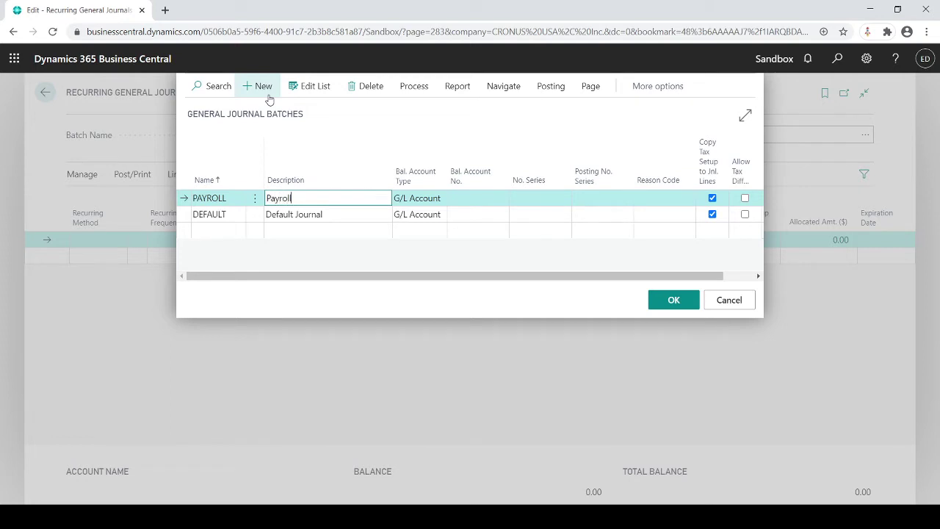
key("Tab")
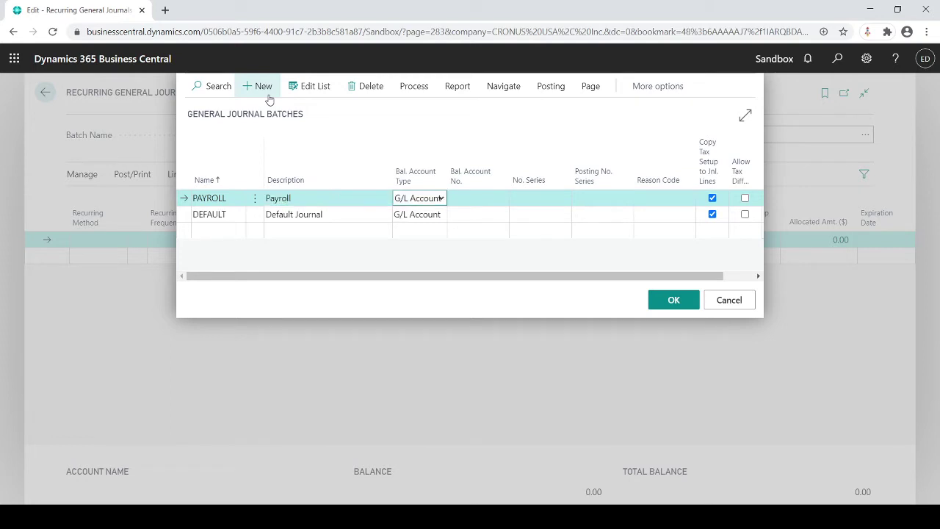
left_click(669, 300)
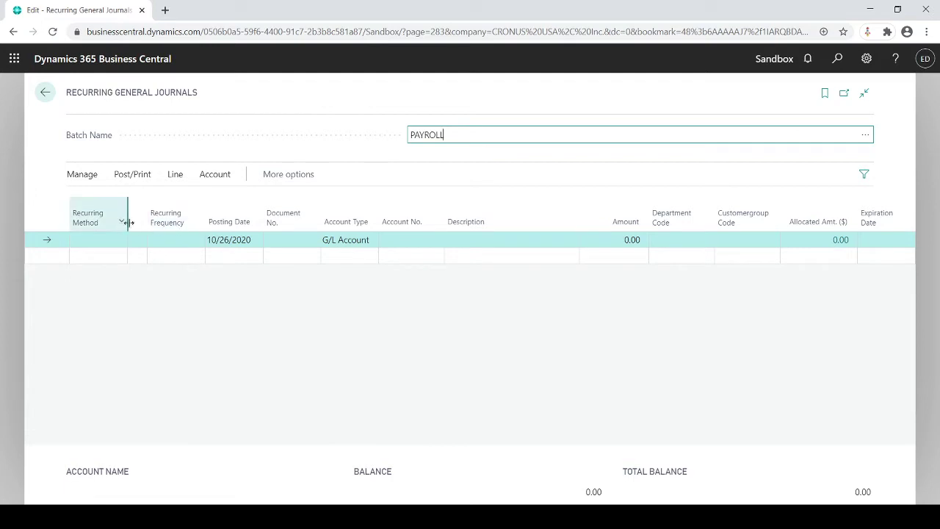
Set the first journal line's recurring method to F Fixed, recurring frequency to 1M and posting date to 10/1/2020
left_click(108, 241)
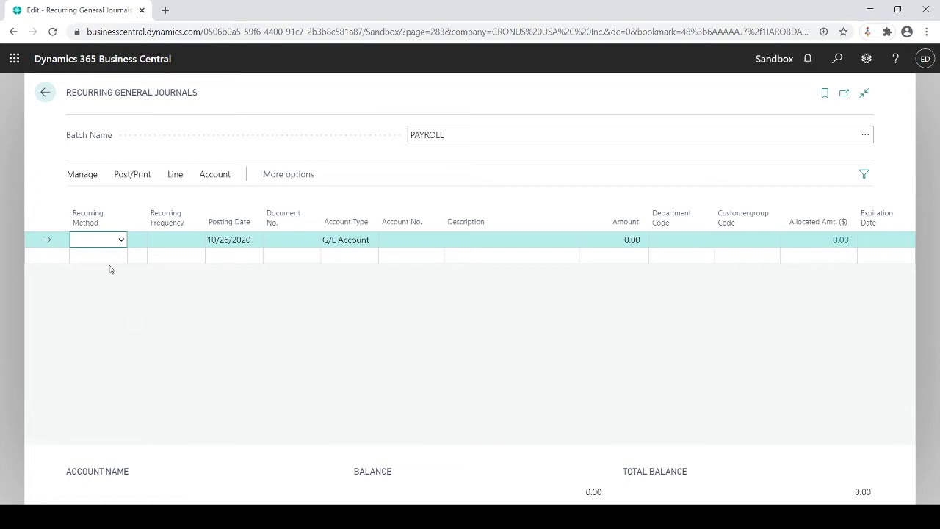
key("f")
left_click(151, 241)
left_click(182, 236)
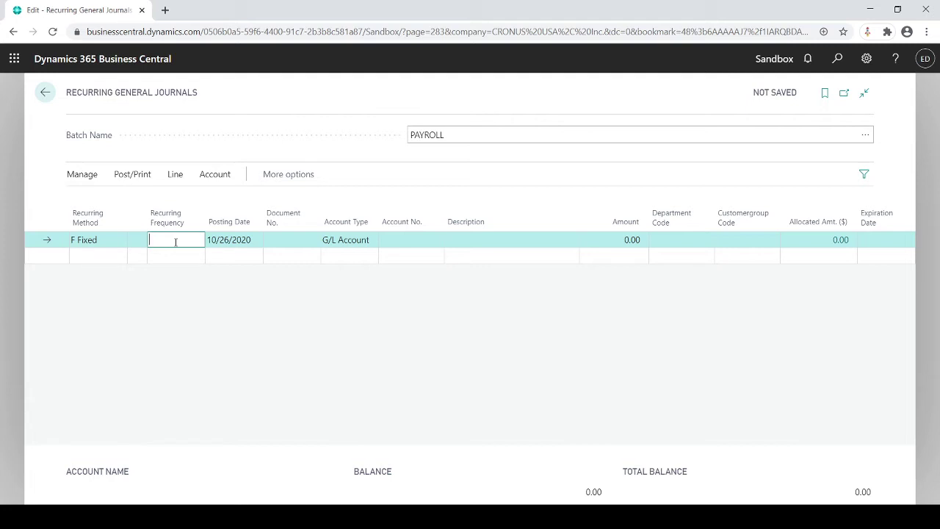
type("1M")
key("Tab")
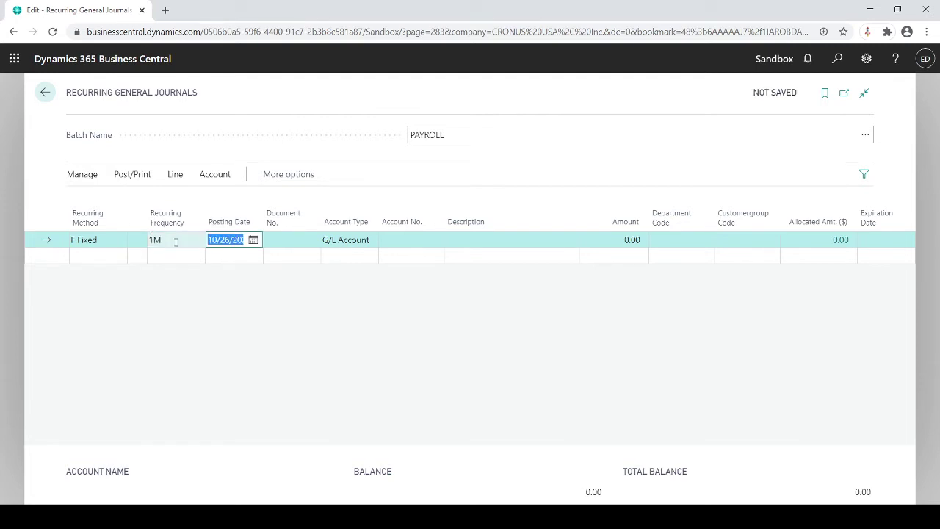
type("10/1")
key("Tab")
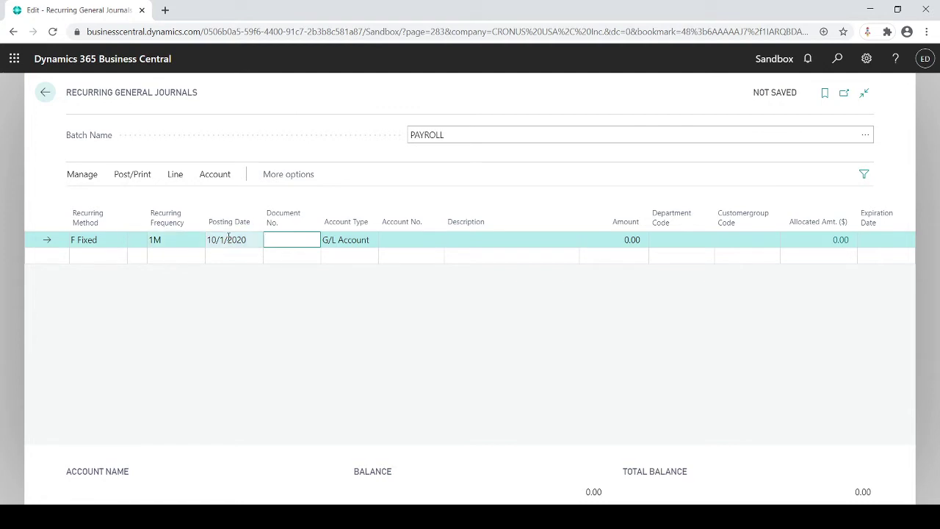
Try recurring frequencies of 2W and 15D on the first journal line
left_click(184, 238)
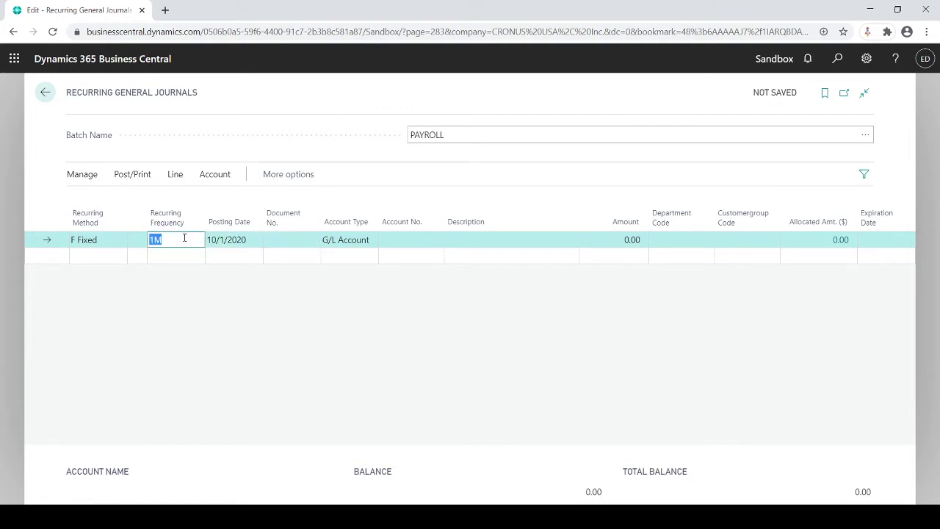
type("2w")
key("Tab")
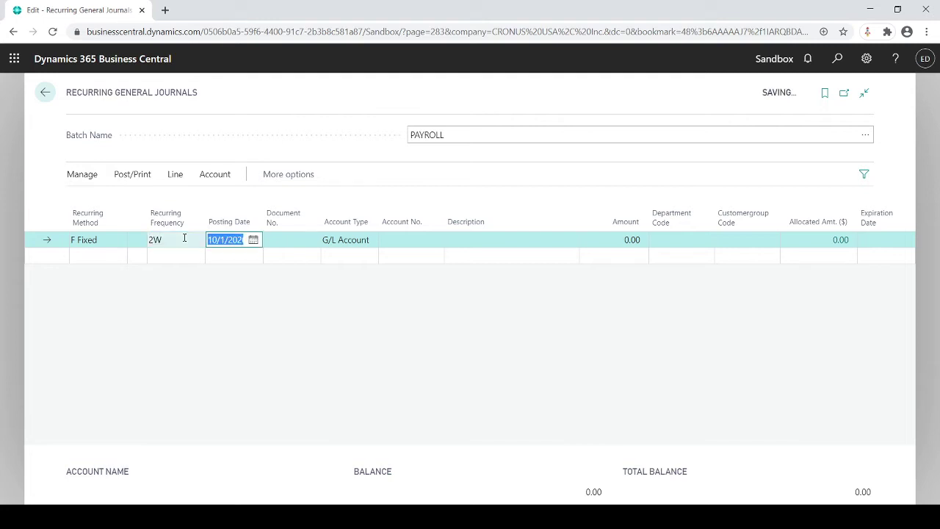
left_click(185, 237)
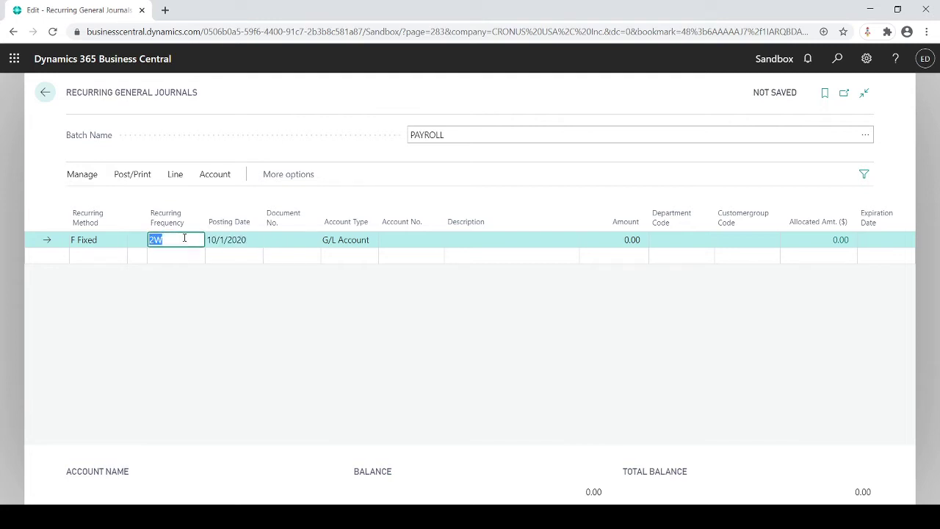
type("15d")
key("Tab")
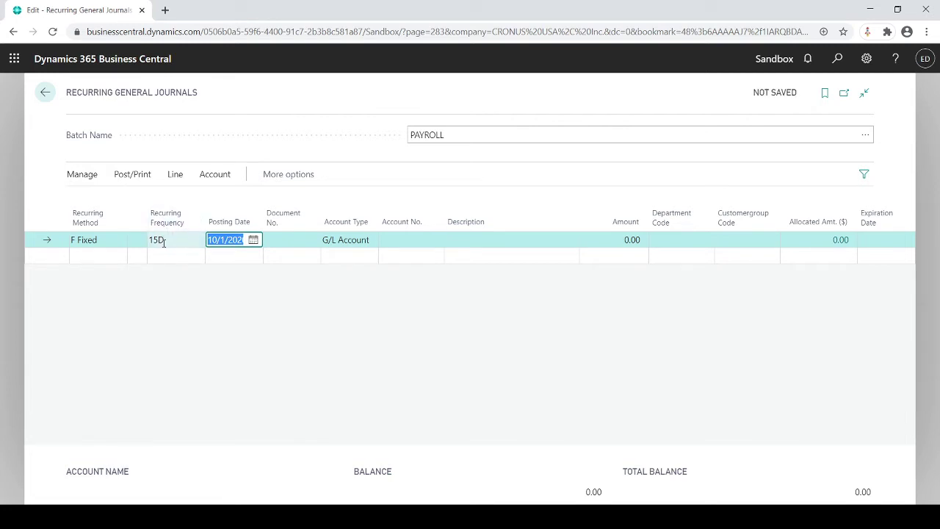
left_click_drag(159, 240, 149, 240)
left_click(168, 239)
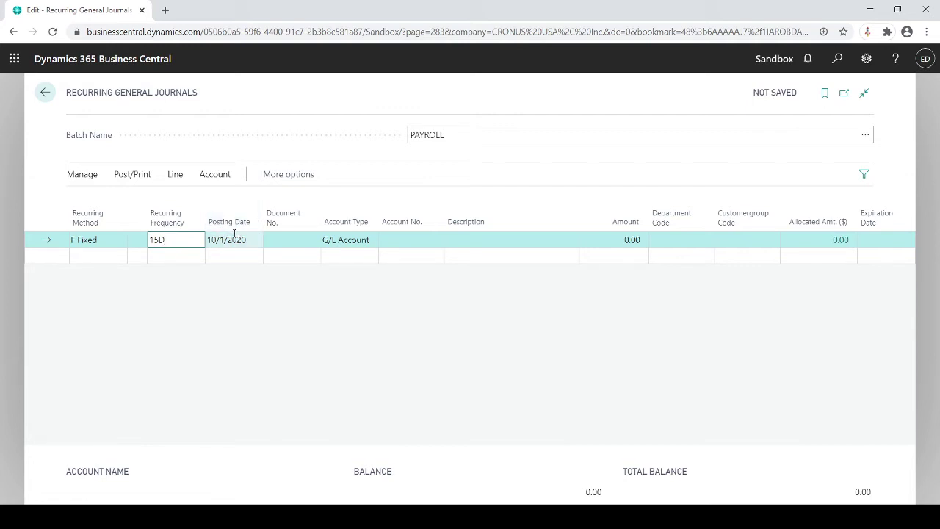
Set the first journal line's recurring frequency to 2W and enter PR0001 as its document number
left_click_drag(167, 236, 149, 241)
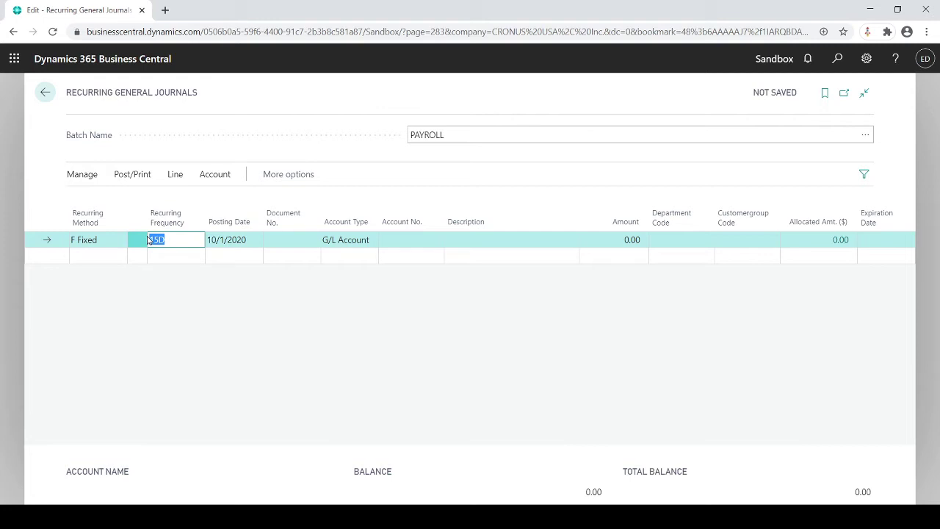
type("2w")
key("Tab")
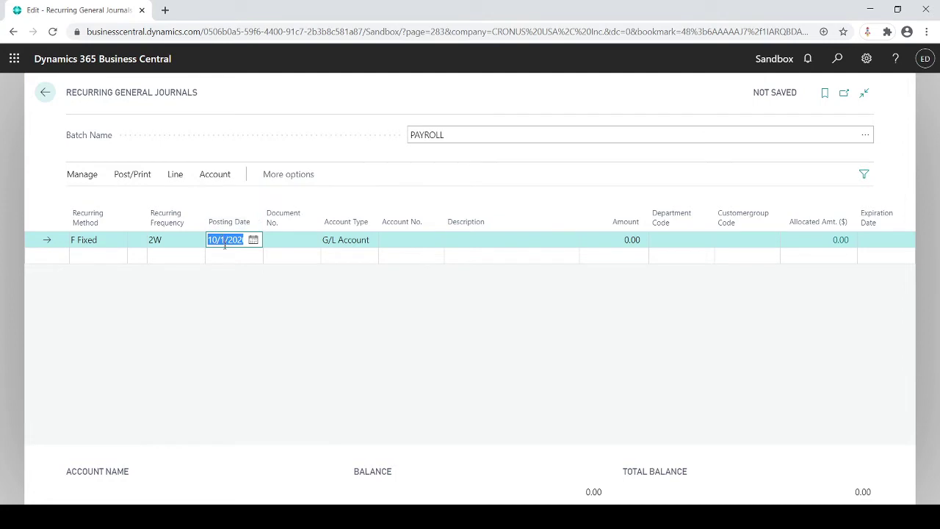
left_click(273, 239)
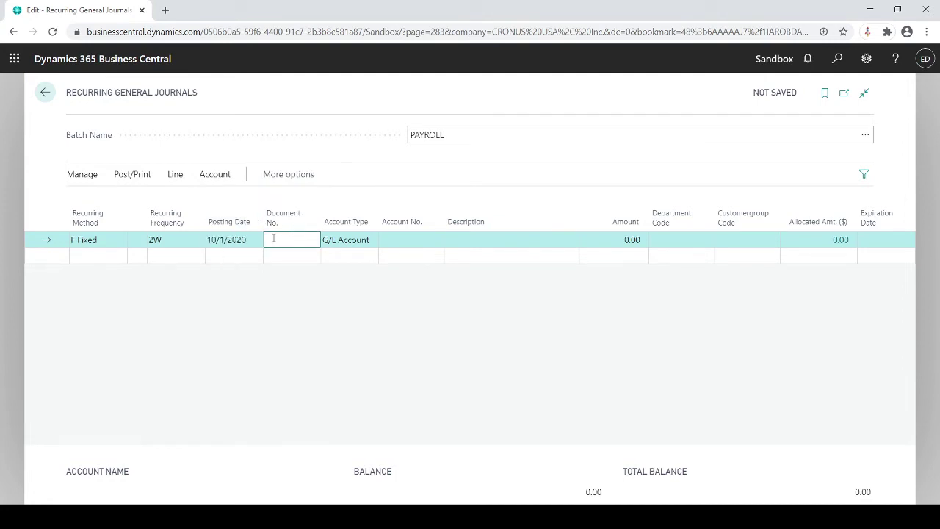
type("pr0001")
key("Tab")
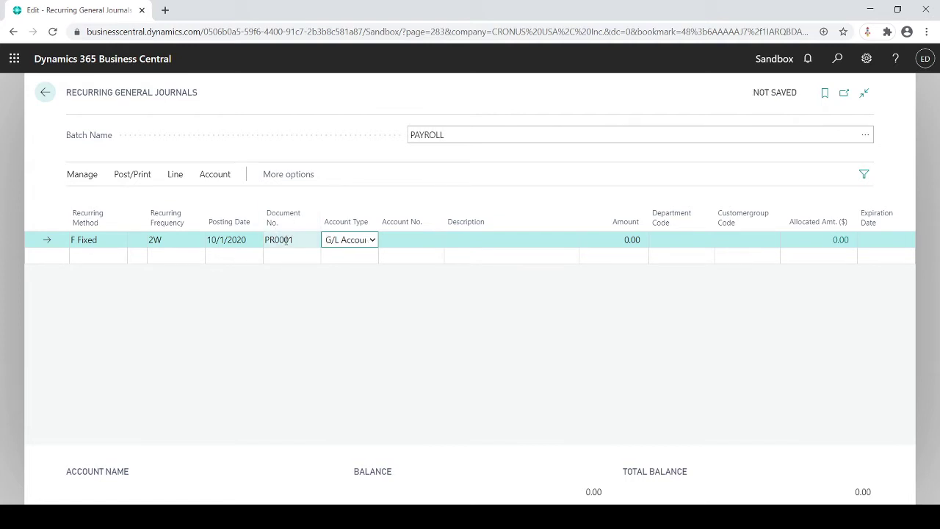
left_click_drag(300, 239, 265, 239)
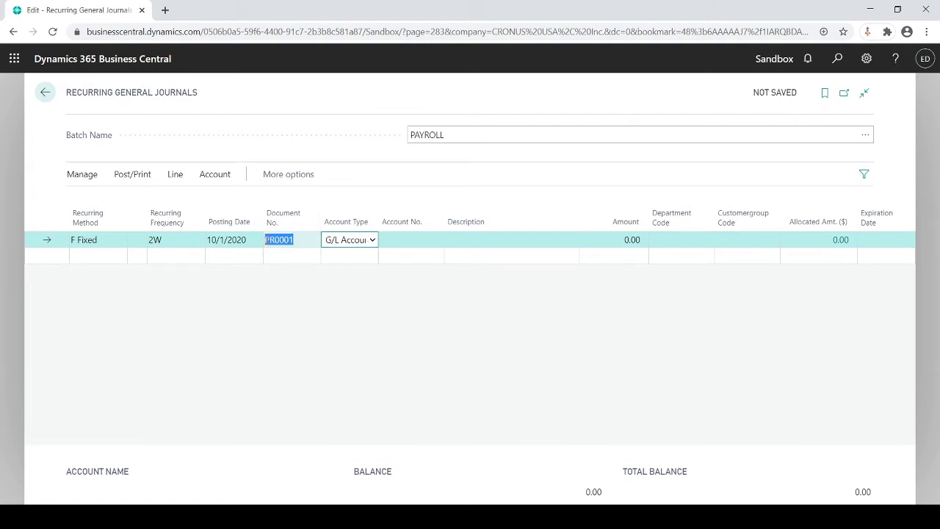
Assign the Checking account to the first journal line, with G/L Account as the account type
left_click(364, 241)
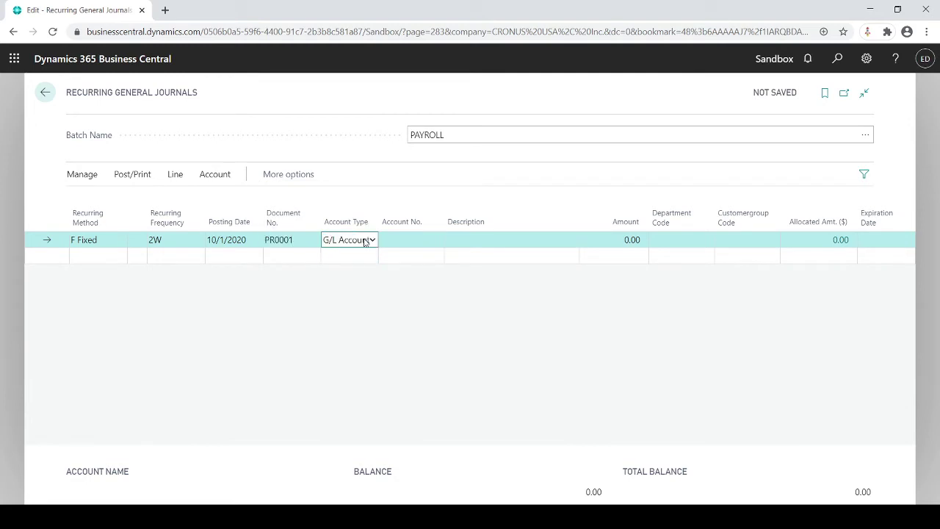
left_click(389, 243)
left_click(436, 241)
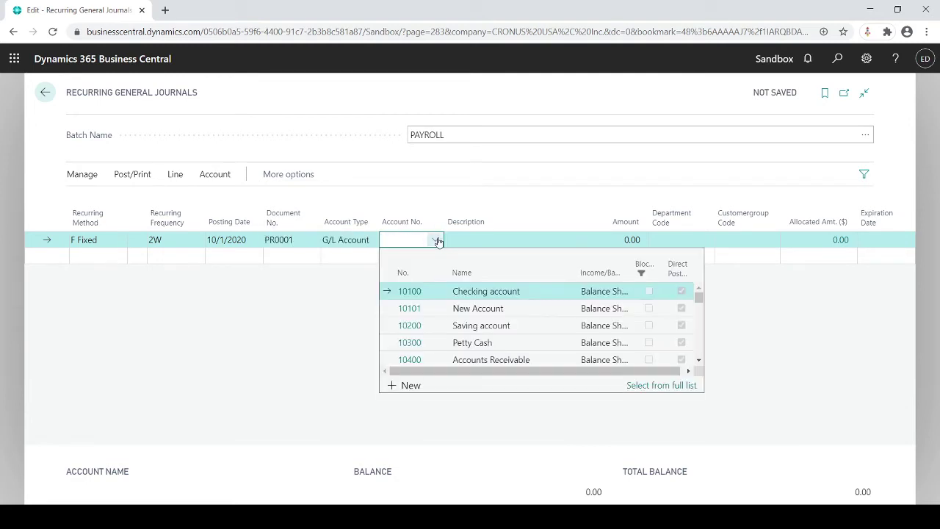
left_click(461, 292)
key("Tab")
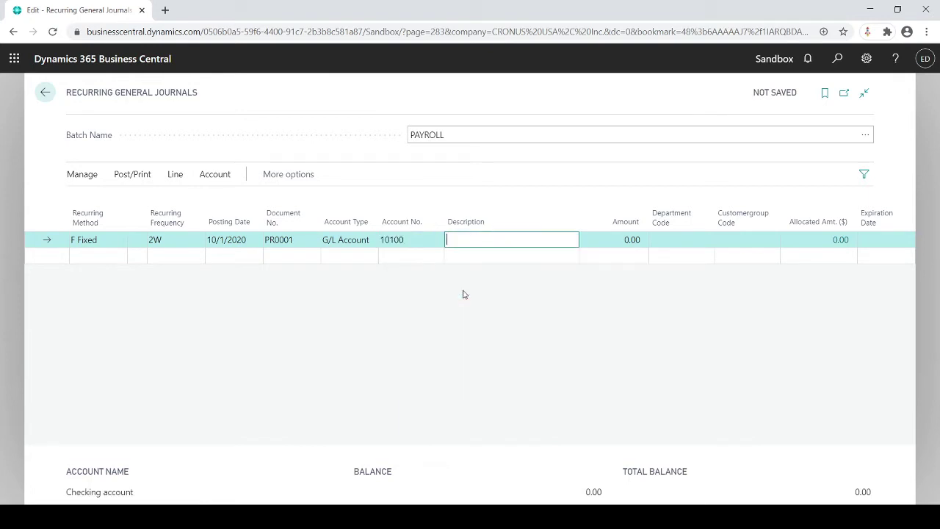
Leave the line's description blank and set its amount to -16,000
key("Tab")
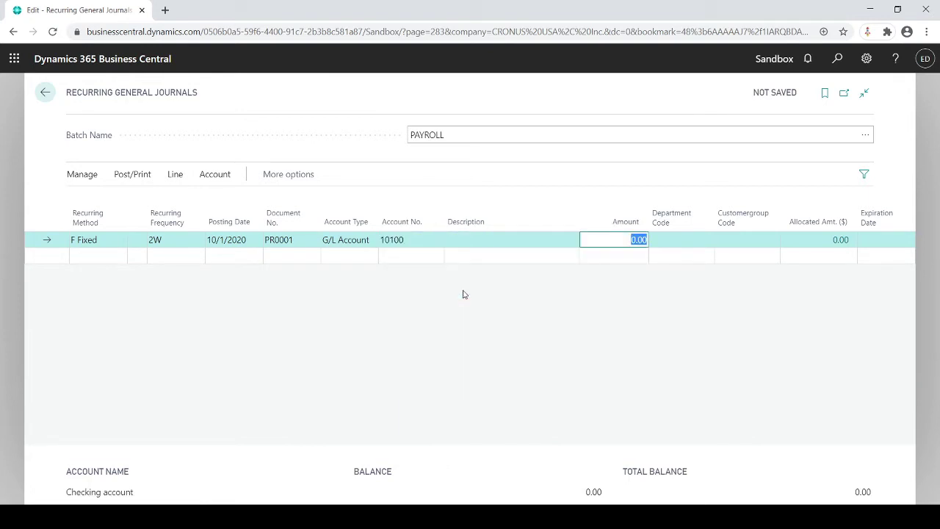
type("16")
key("BackSpace")
key("BackSpace")
type("-16000")
key("Tab")
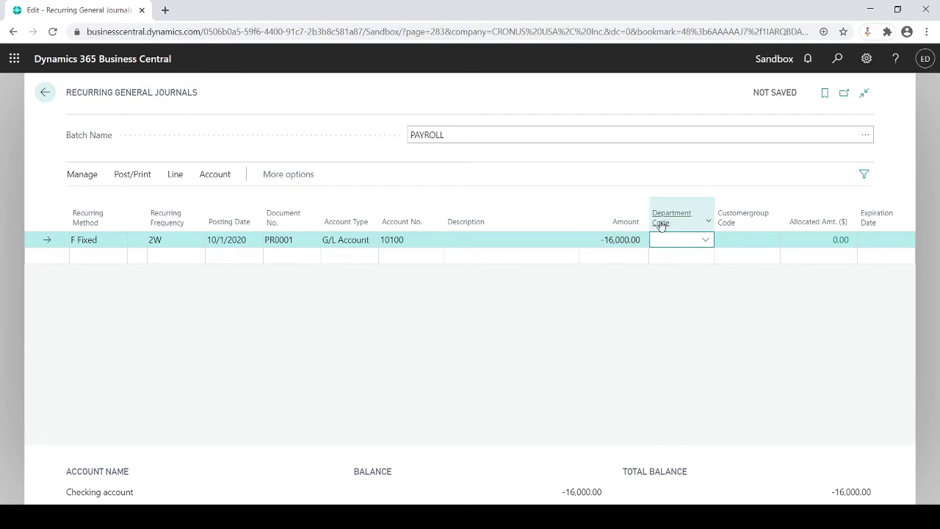
Set the first journal line's expiration date to 12/31/2020 and move on to the second line
mouse_move(690, 223)
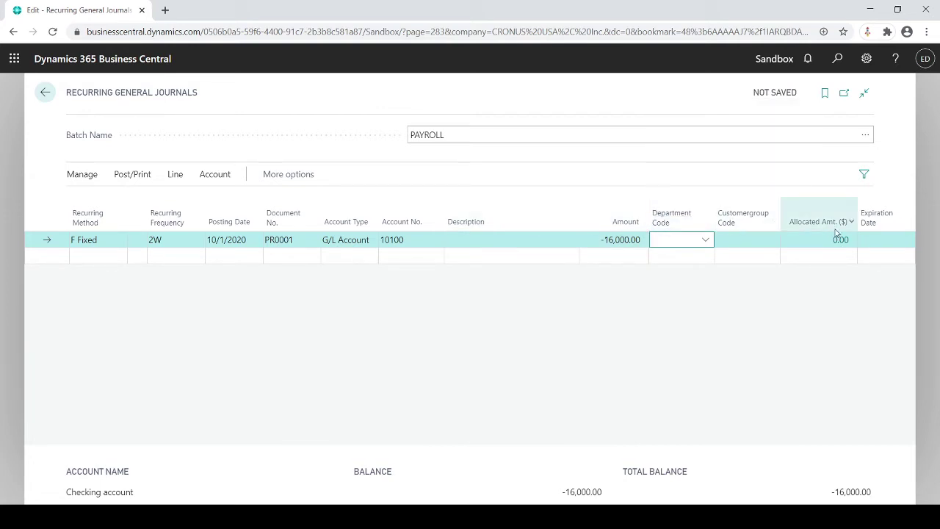
left_click(873, 236)
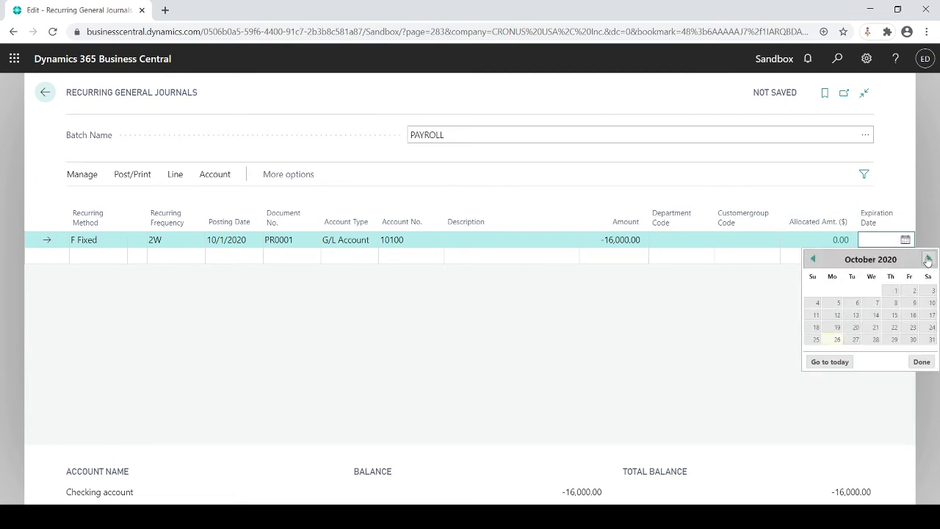
left_click(928, 259)
left_click(928, 259)
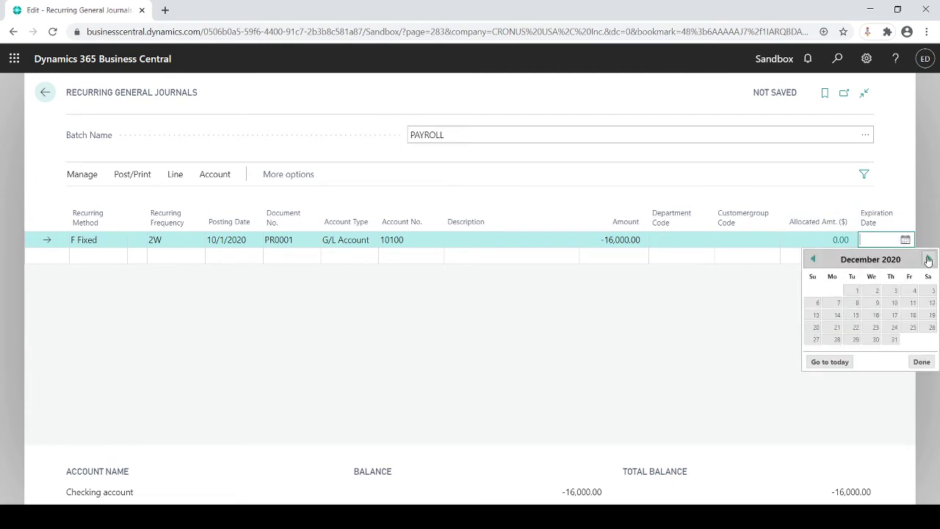
left_click(895, 340)
left_click(879, 254)
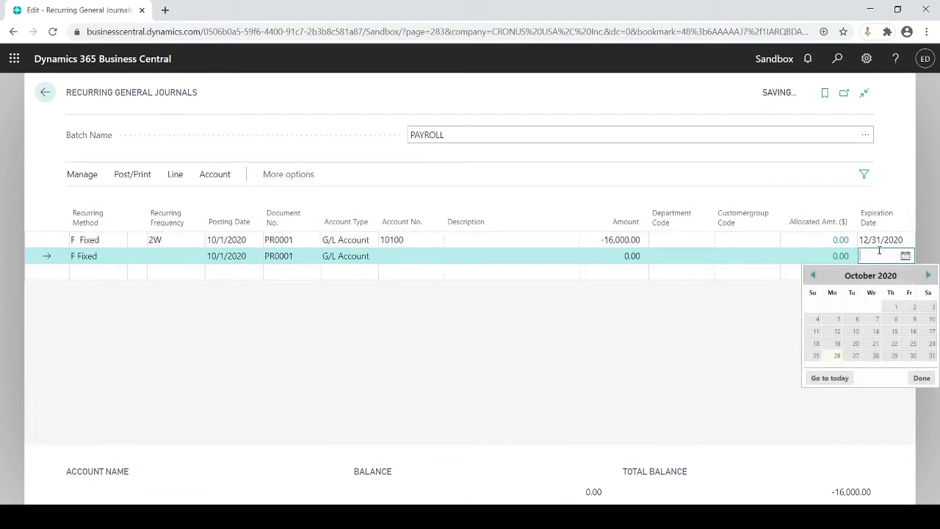
Return to the first journal line's expiration date and read what the Expiration Date field specifies
left_click(879, 241)
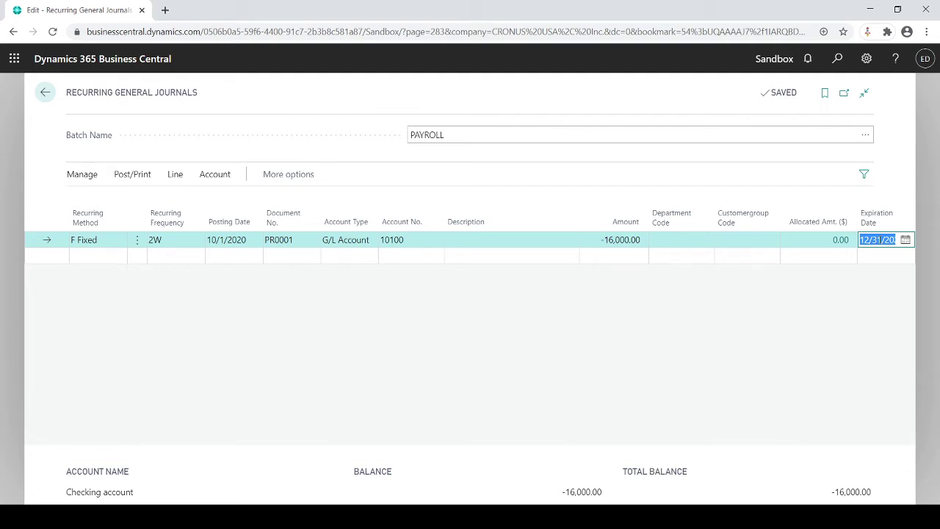
mouse_move(875, 228)
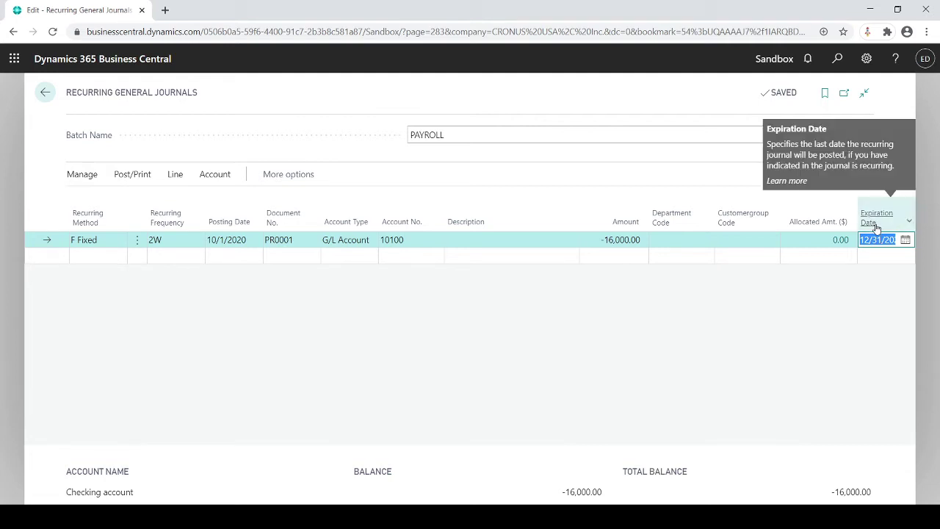
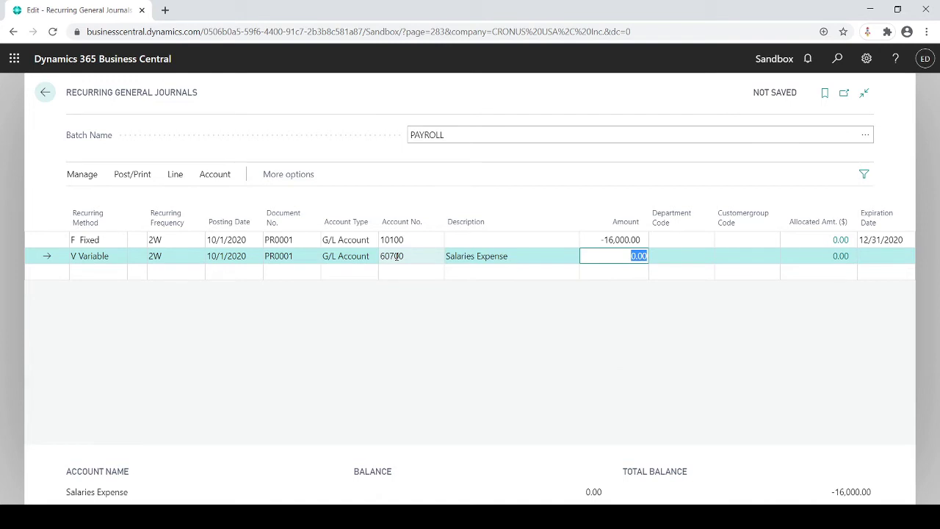
Set the Salaries Expense line's amount to 13,000 and its department code to ADM
type("13,000")
key("Tab")
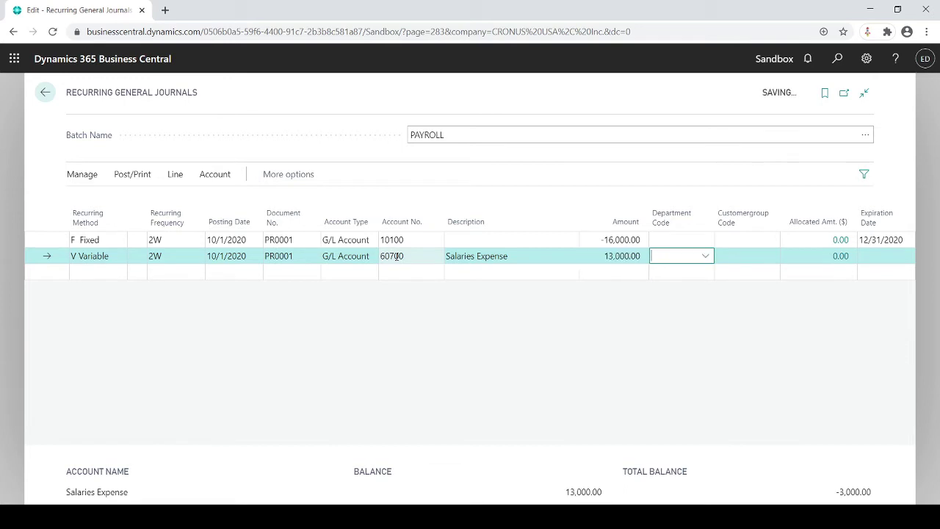
type("a")
key("Tab")
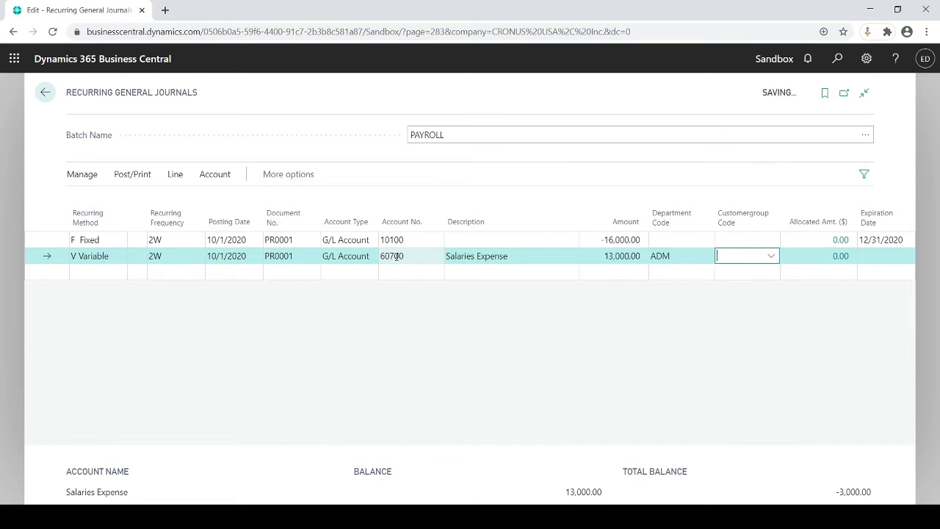
Add a third variable journal line with recurring frequency 2W and G/L account 60900, Workers Compensation
left_click(178, 272)
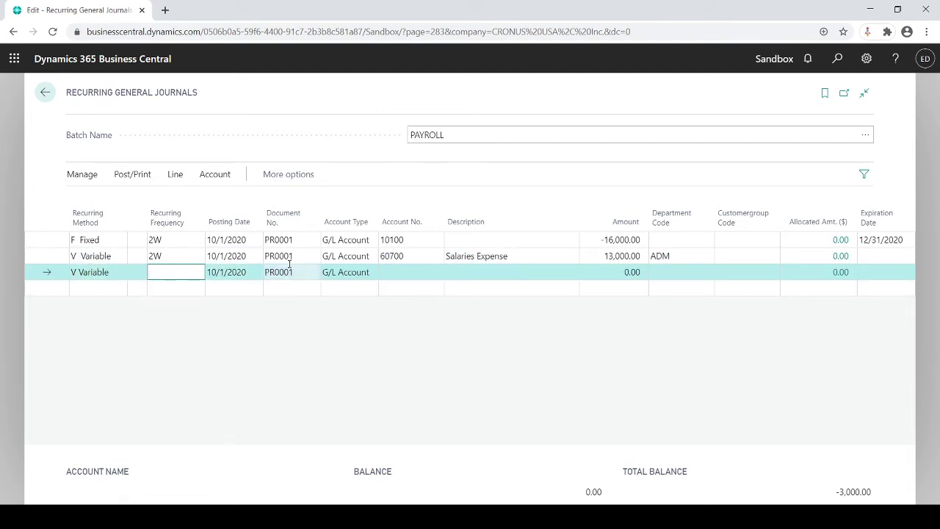
type("2w")
key("Tab")
key("Tab")
key("Tab")
key("Tab")
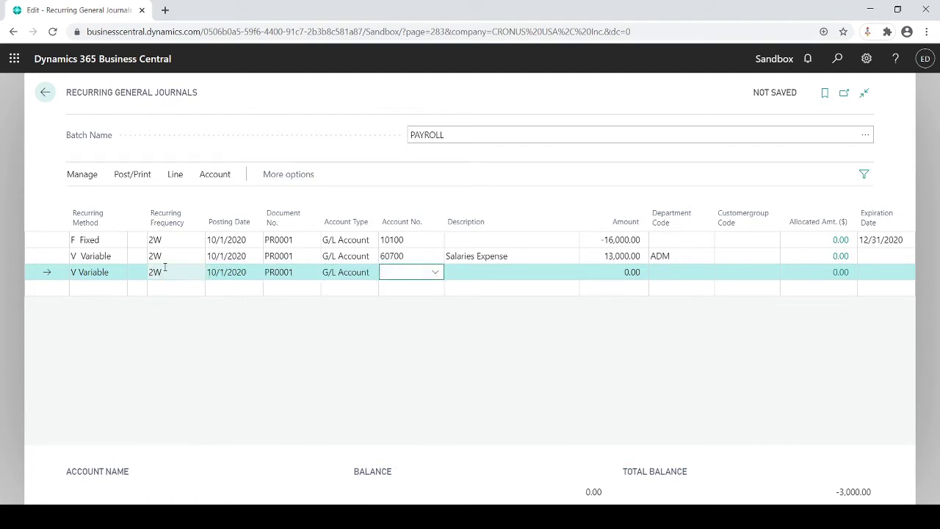
type("60")
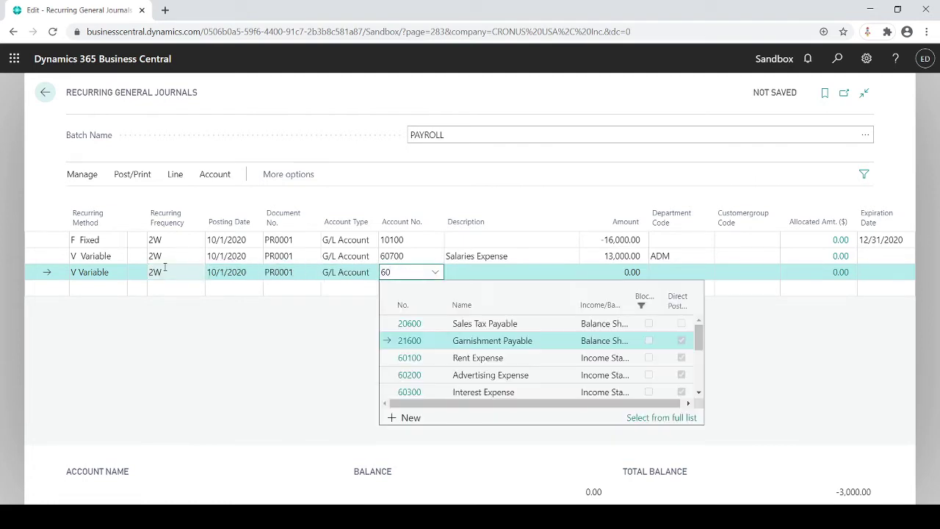
type("900")
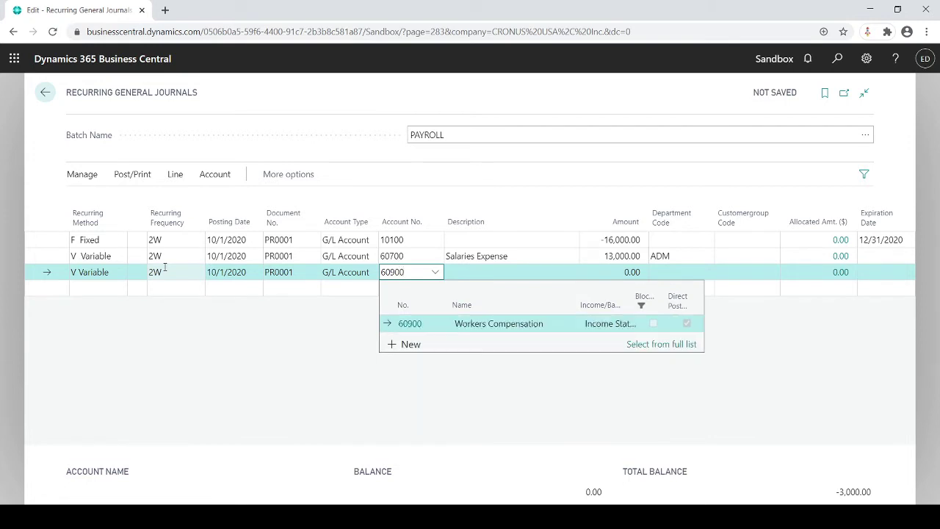
key("Tab")
key("Tab")
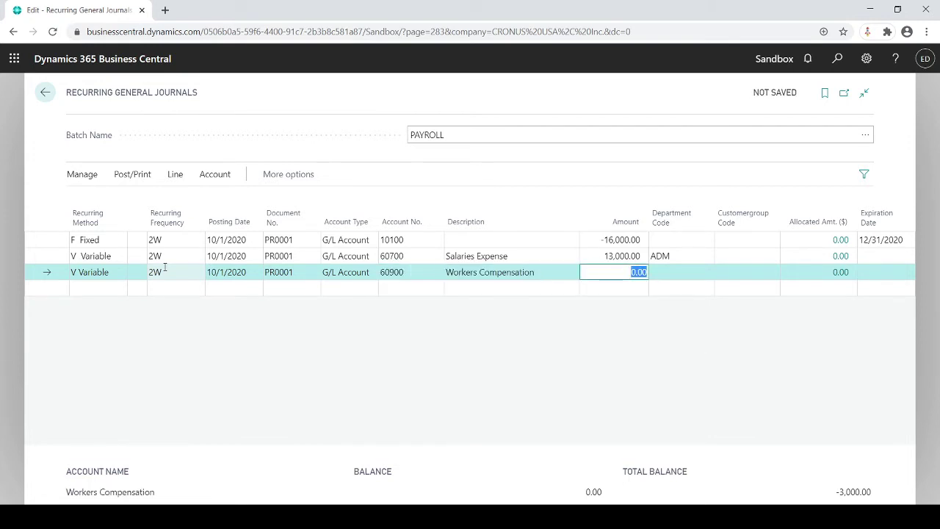
Set the Workers Compensation line's amount to 500 and its department code to ADM
type("500")
key("Tab")
type("a")
key("Tab")
Start a fourth variable journal line and set its recurring frequency to 2W
key("Down")
key("shift+Tab")
key("shift+Tab")
key("shift+Tab")
key("shift+Tab")
key("shift+Tab")
key("shift+Tab")
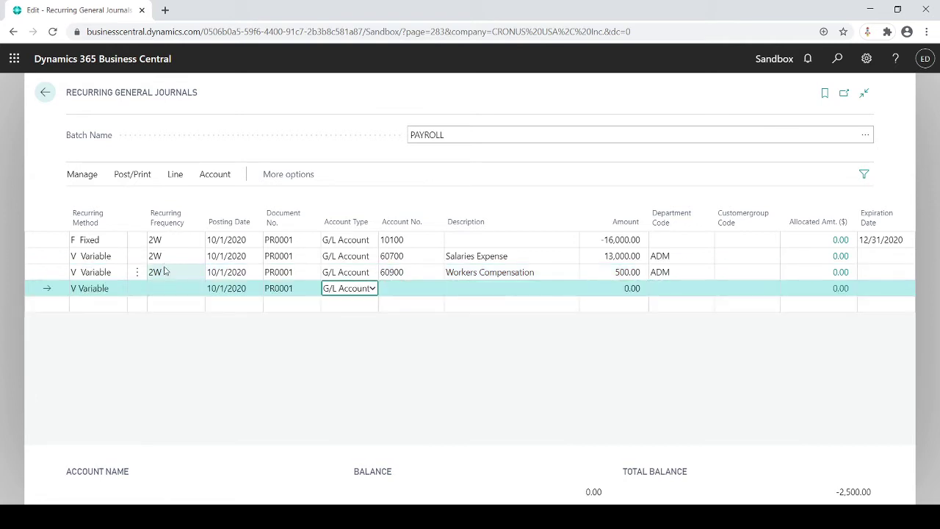
key("shift+Tab")
type("2w")
key("Tab")
Assign G/L account 61100, Life Insurance Expense, to the fourth journal line
key("Tab")
key("Tab")
type("61100")
key("Tab")
key("Tab")
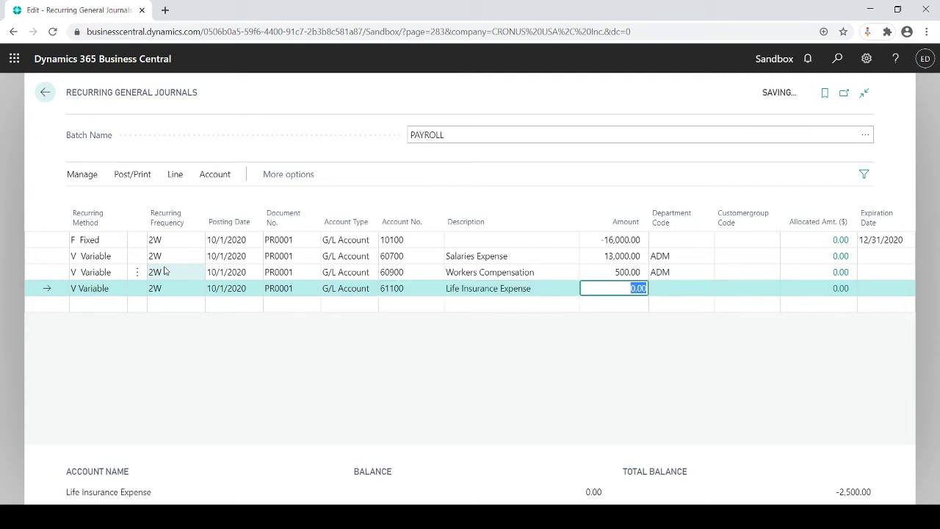
Set the Life Insurance Expense line's amount to 500 and its department code to ADM
type("500")
key("Tab")
type("adm")
key("Tab")
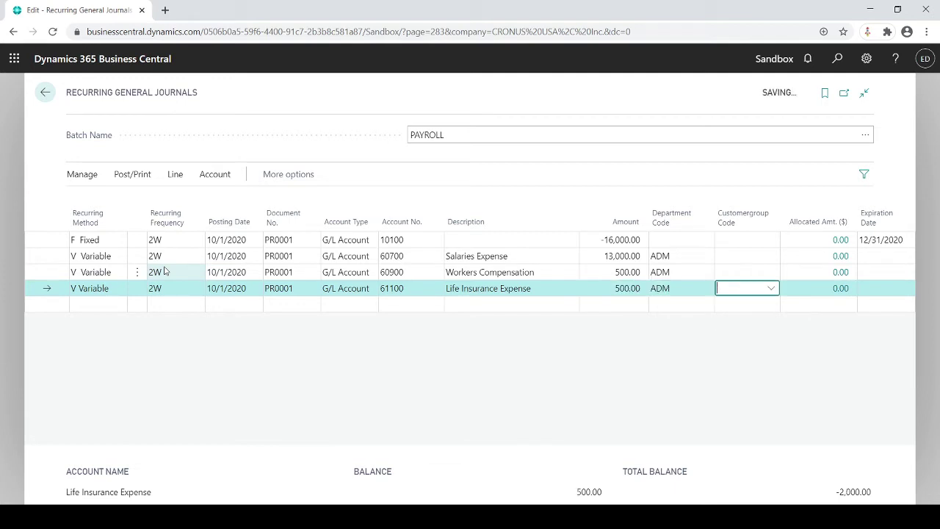
Start a fifth variable journal line and set its recurring frequency to 2W
key("Down")
key("shift+Tab")
type("2w")
key("Tab")
key("Tab")
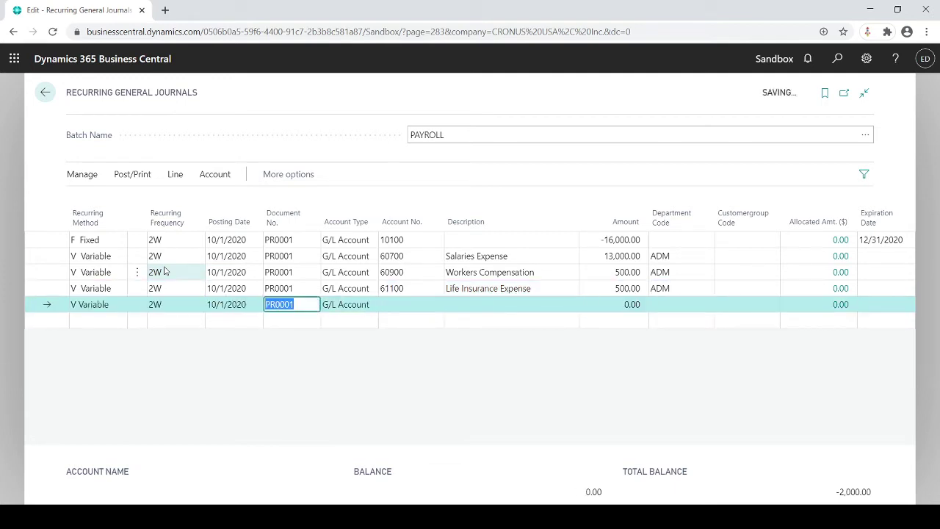
Assign G/L account 61000, Health & Dental Insurance Expense, to the fifth journal line
key("Tab")
key("Tab")
type("61000")
key("Tab")
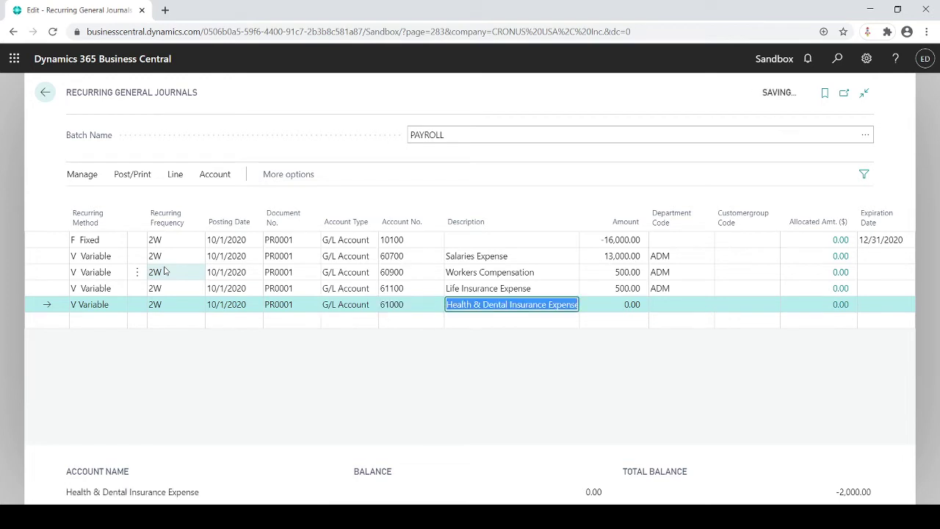
key("Tab")
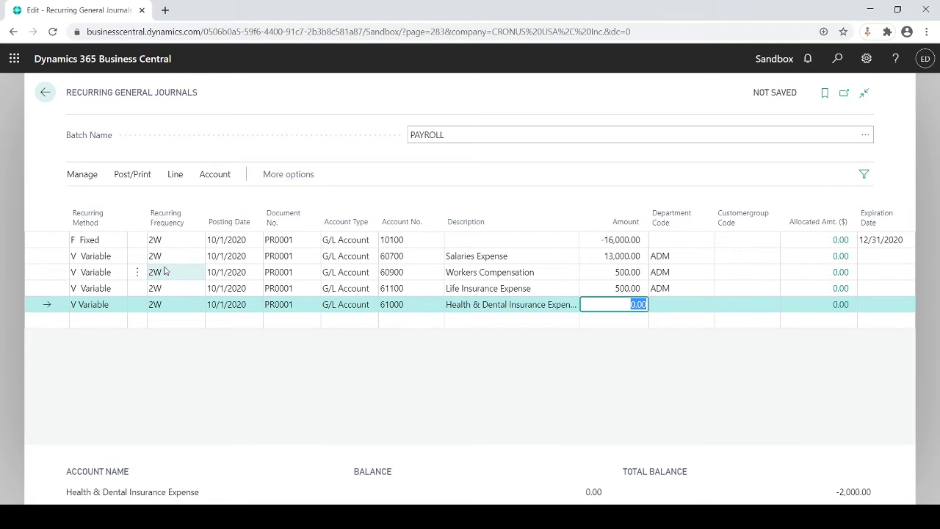
Set the Health & Dental Insurance Expense line's amount to 2,000 and its department code to ADM
type("2000")
key("Tab")
type("A")
key("Tab")
Check the journal's total balance after entering the last line's amount
key("shift+Tab")
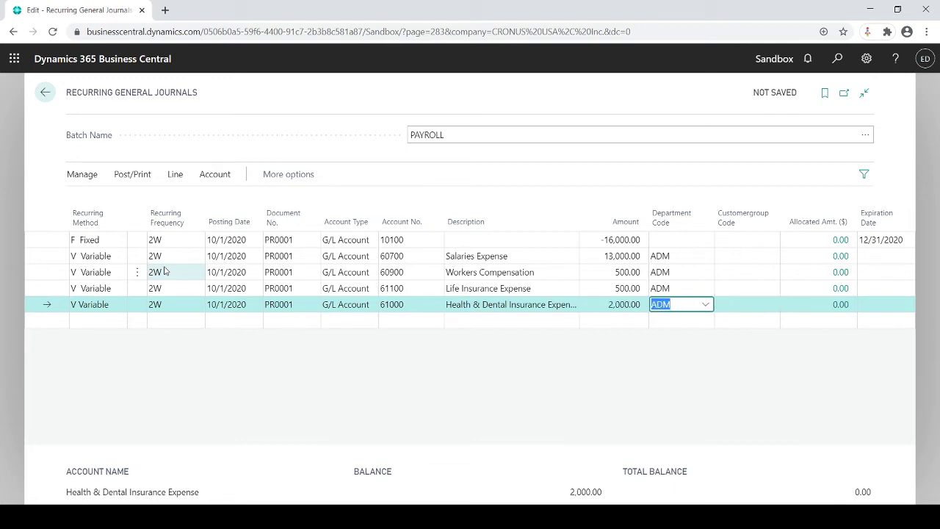
key("shift+Tab")
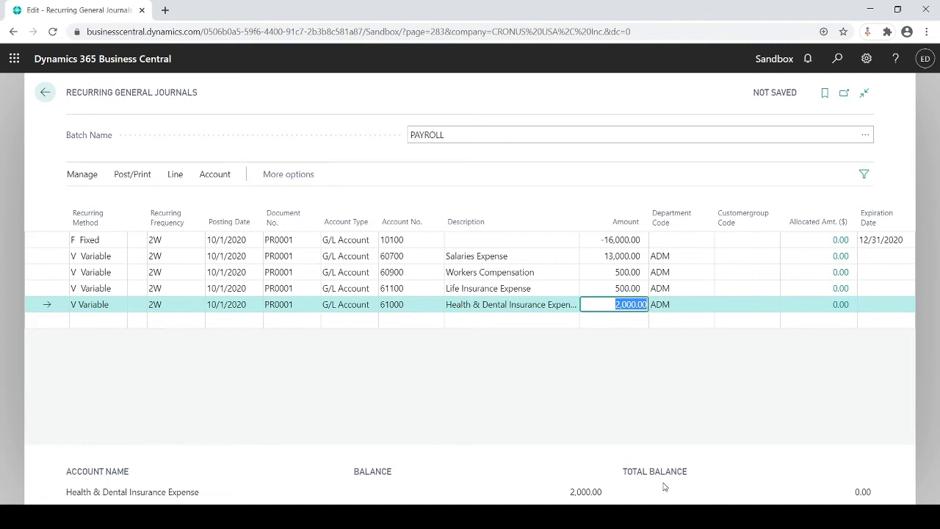
left_click_drag(628, 471, 695, 473)
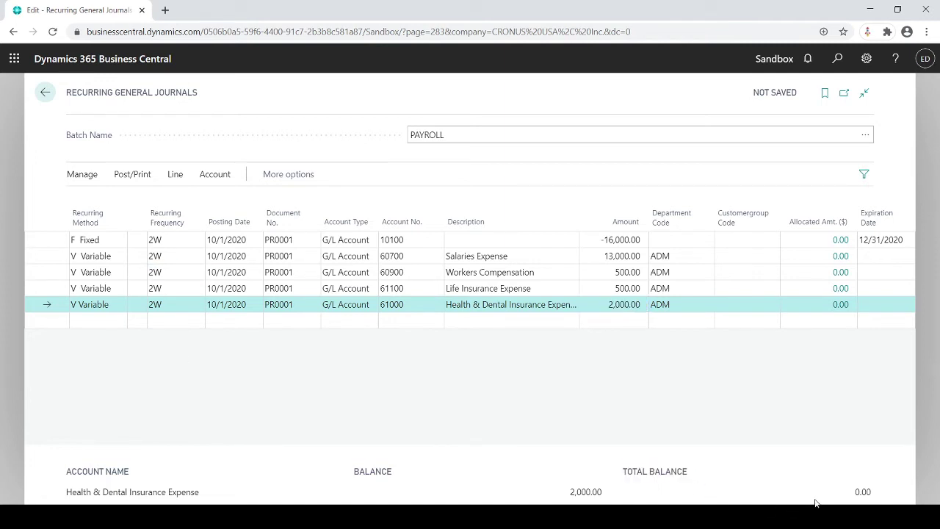
left_click_drag(856, 489, 872, 491)
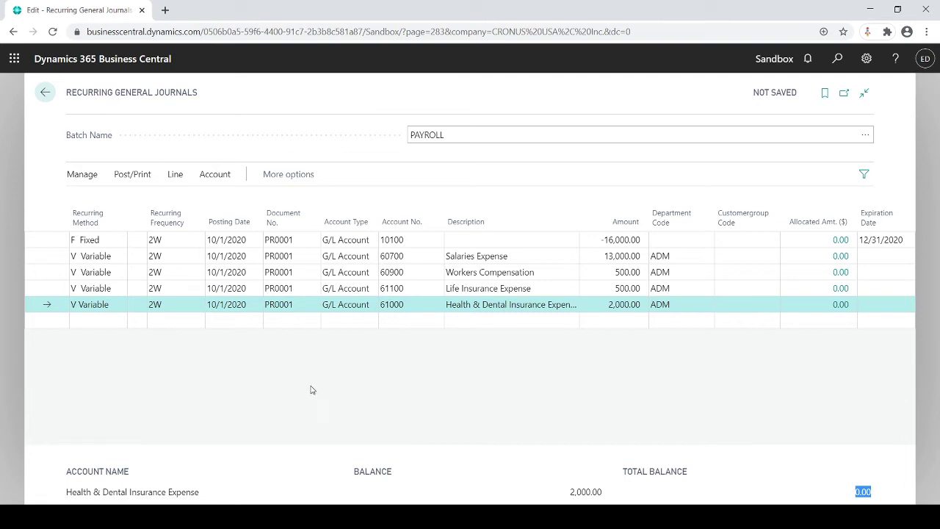
Set the recurring frequency of the fixed Checking account line to 15D
left_click(173, 256)
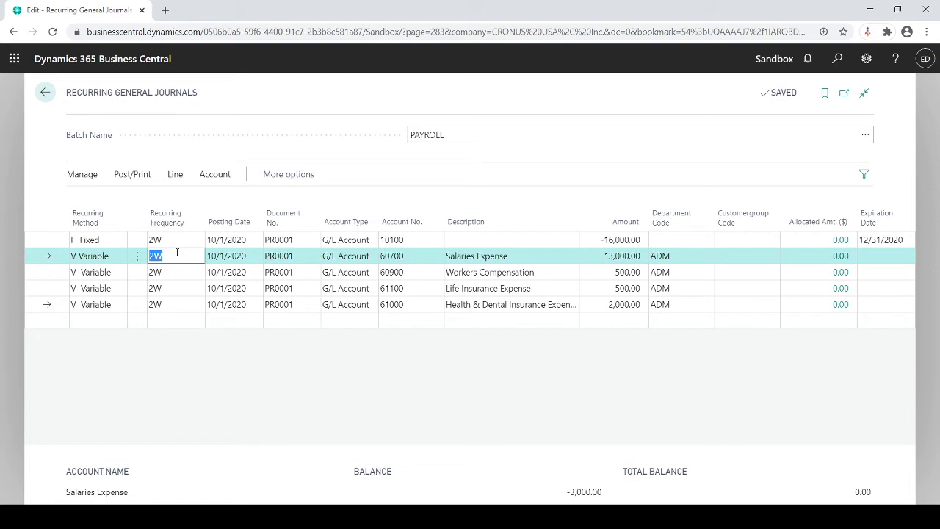
key("Up")
type("15D")
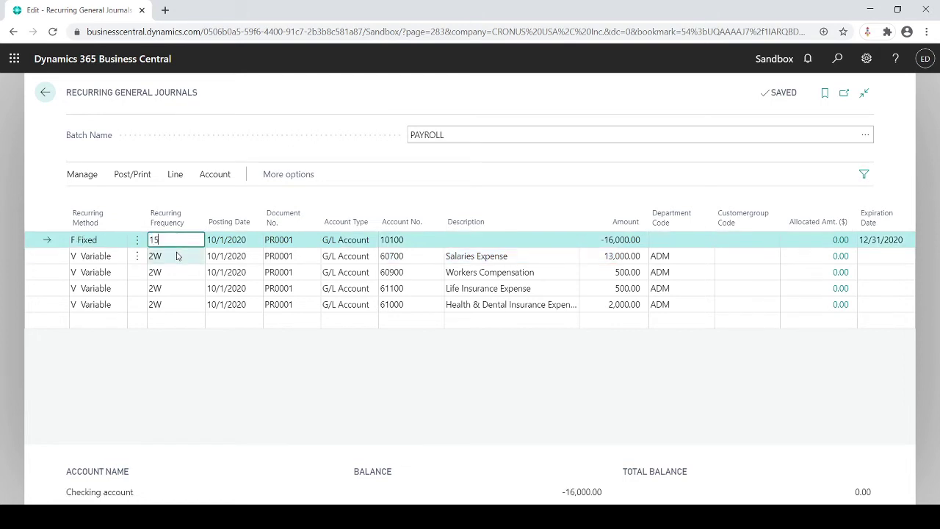
key("Tab")
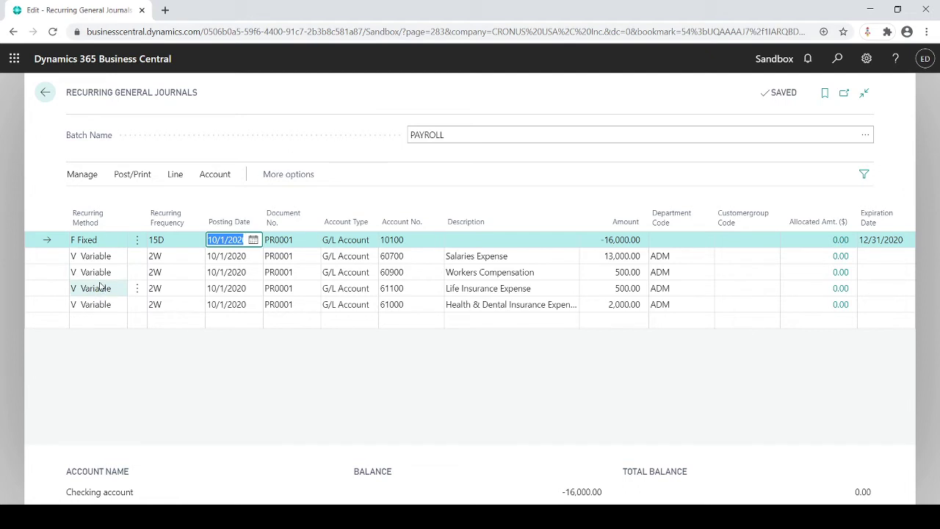
Try to post the journal lines of the PAYROLL batch
mouse_move(174, 225)
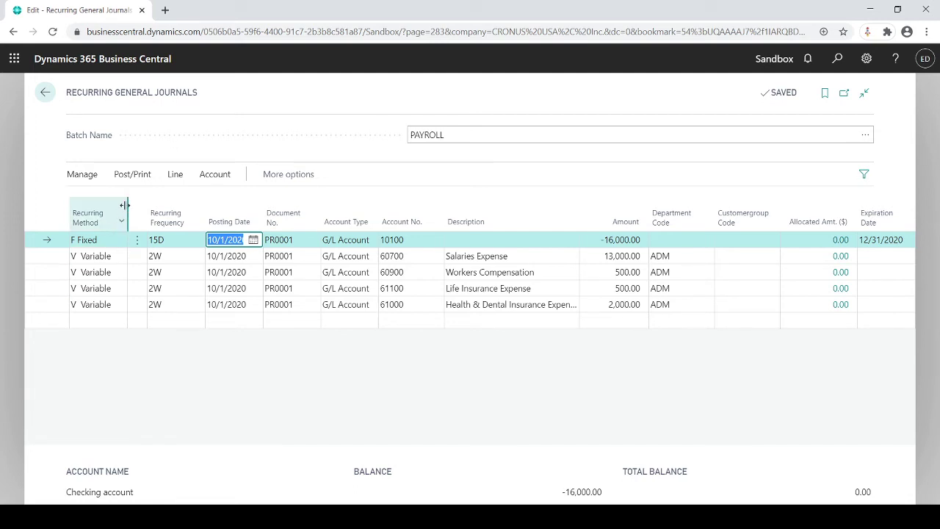
left_click(132, 176)
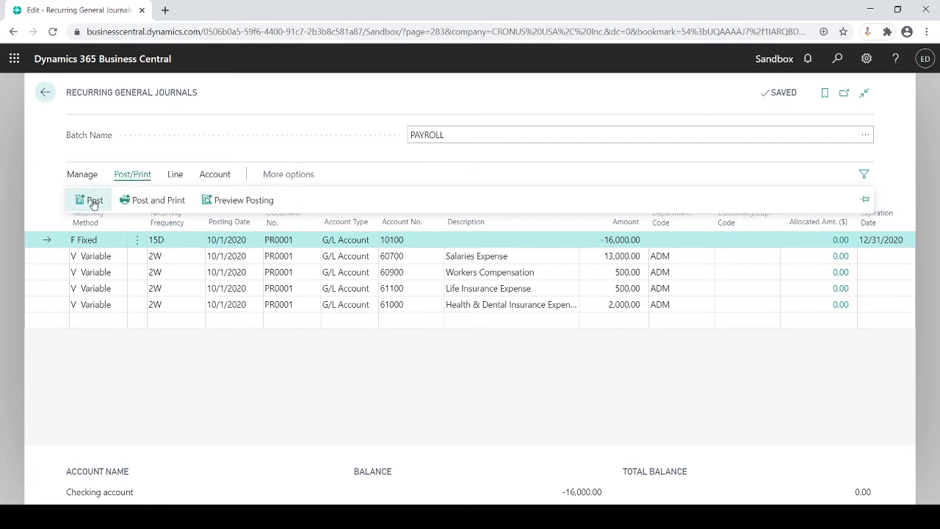
left_click(93, 200)
left_click(527, 314)
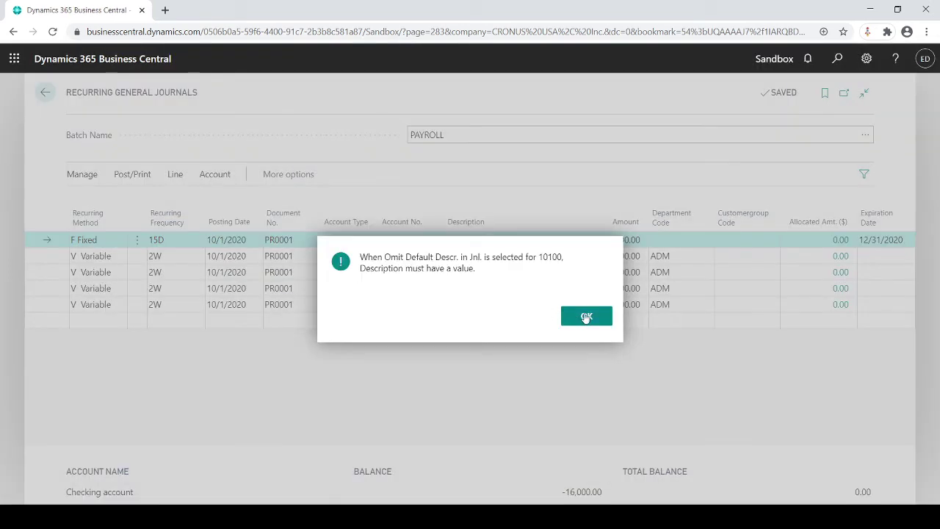
left_click(585, 316)
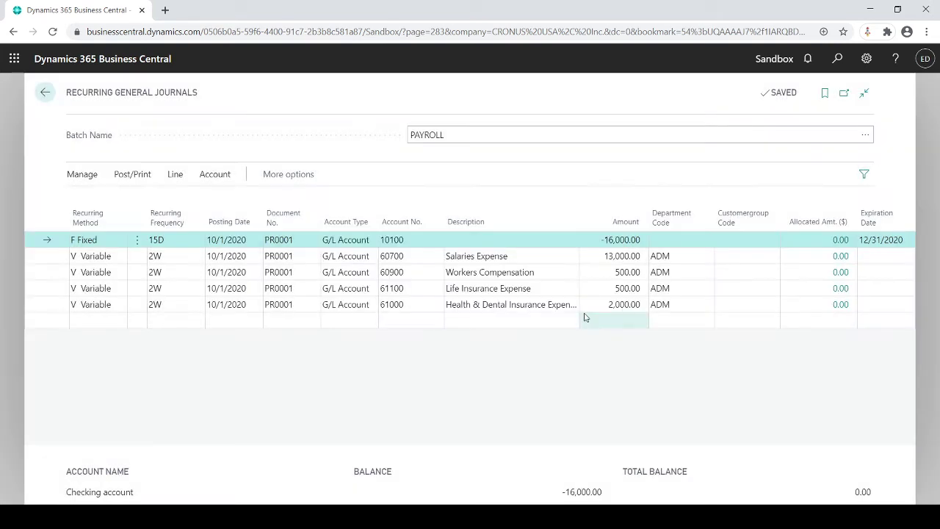
Enter "Paying Payroll" as the description of the fixed Checking account line
left_click(465, 241)
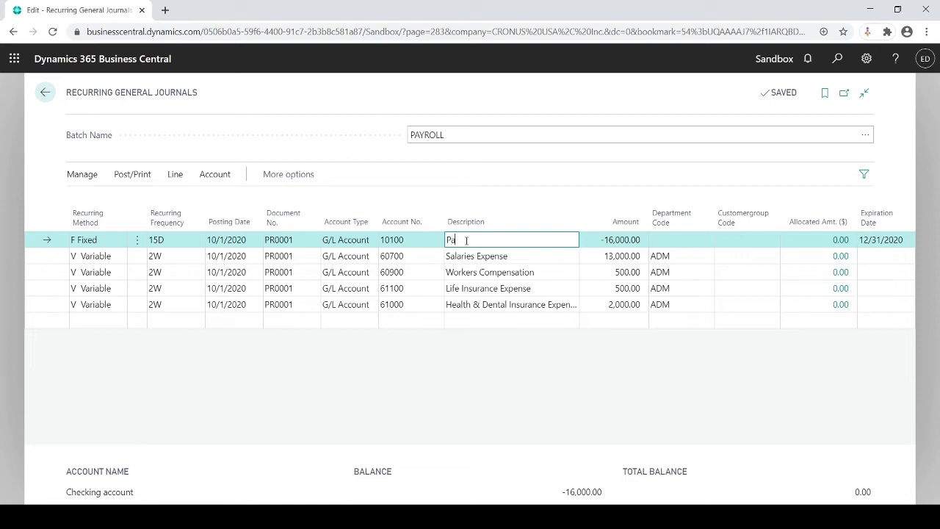
type("Paying Payroll")
key("Tab")
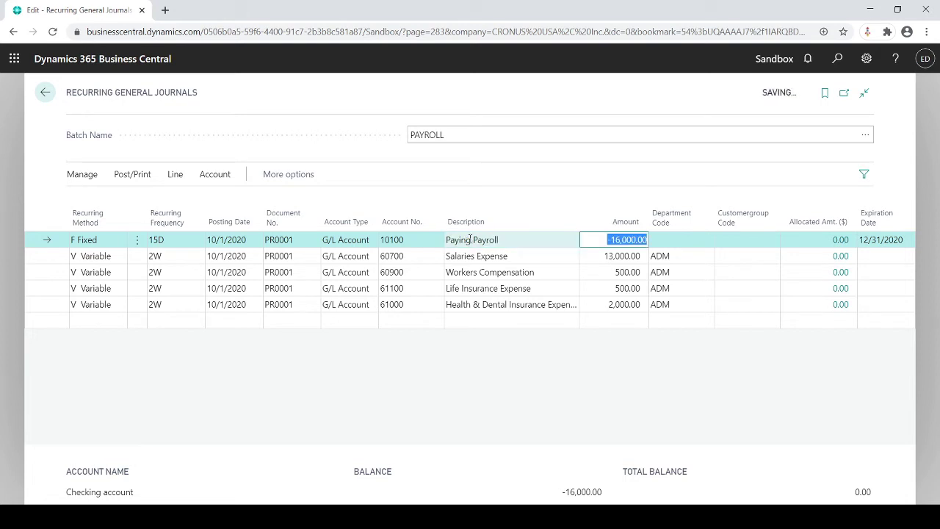
Post the PAYROLL recurring journal lines and close the posting message
left_click(133, 175)
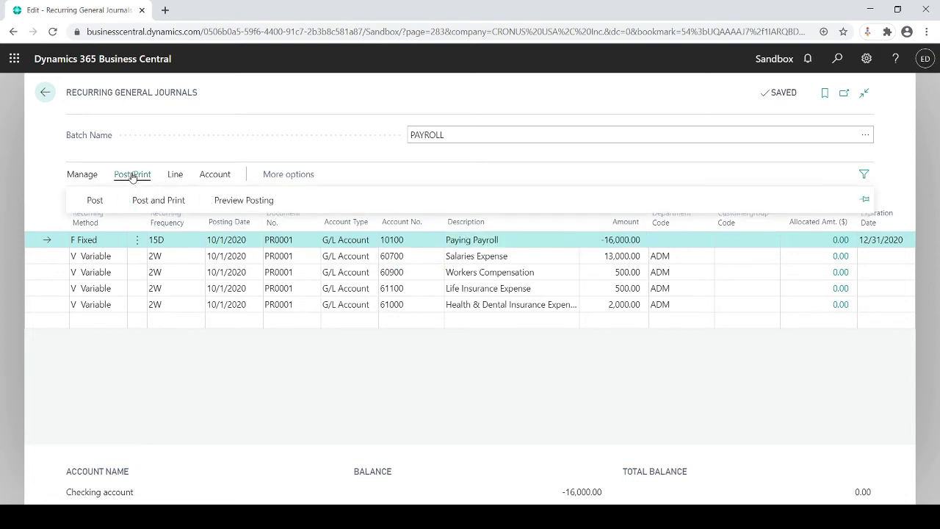
left_click(96, 200)
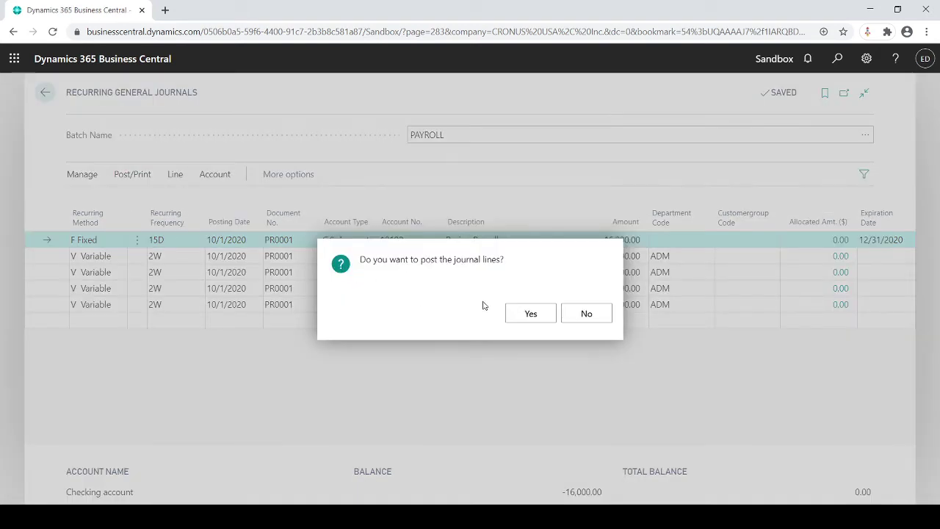
left_click(526, 315)
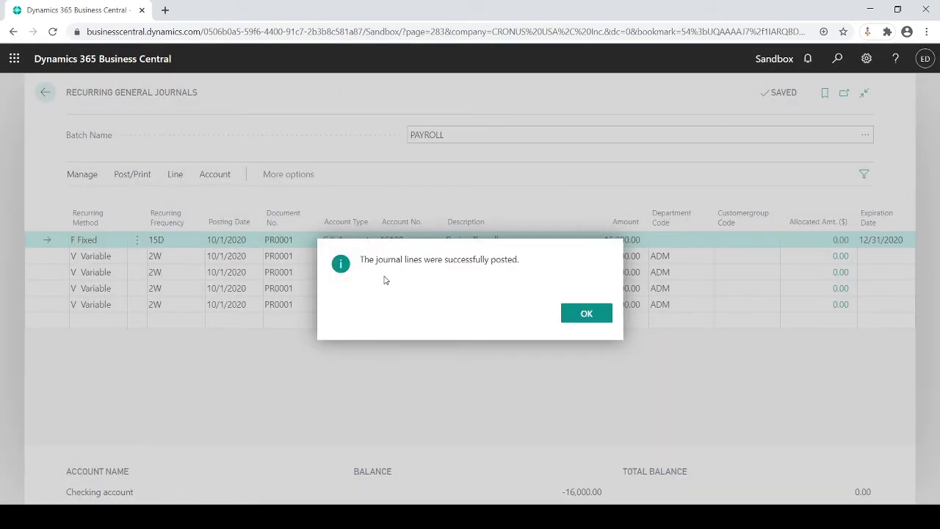
left_click(586, 314)
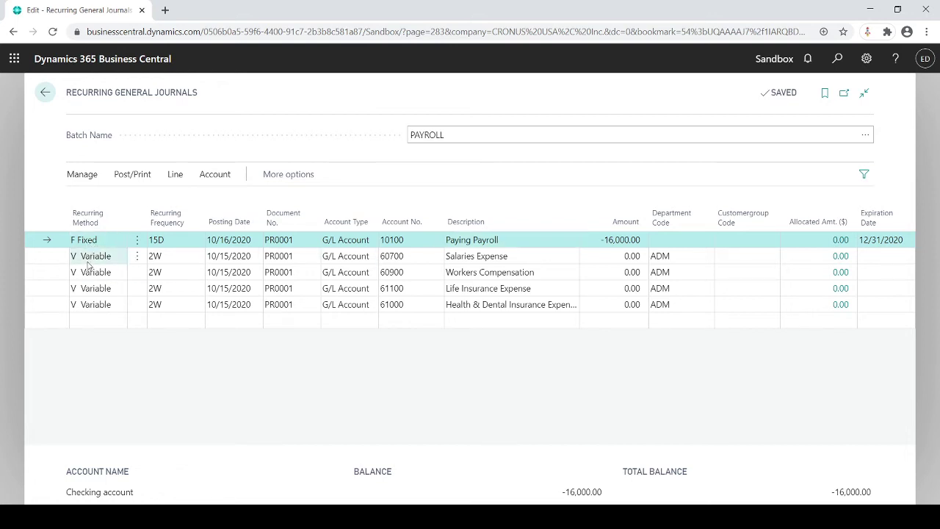
Compare the amounts on the fixed line and the variable Workers Compensation line after posting
left_click(600, 240)
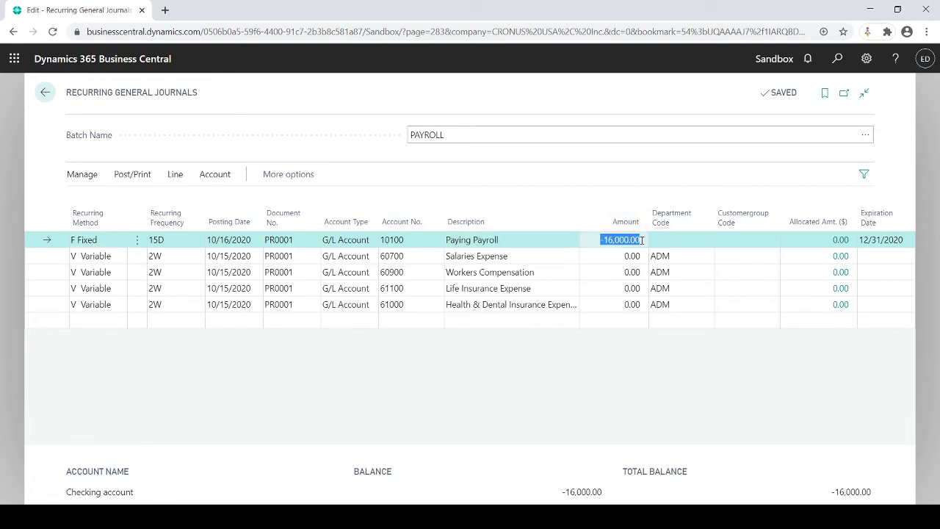
key("Escape")
left_click(615, 269)
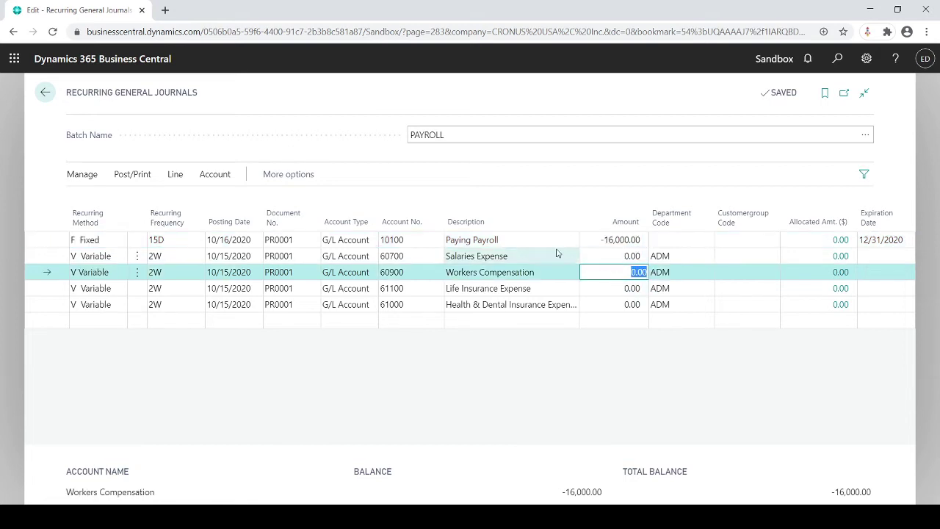
Set the amount of the Paying Payroll line to -18,000 and check the amounts on the expense lines
left_click(590, 239)
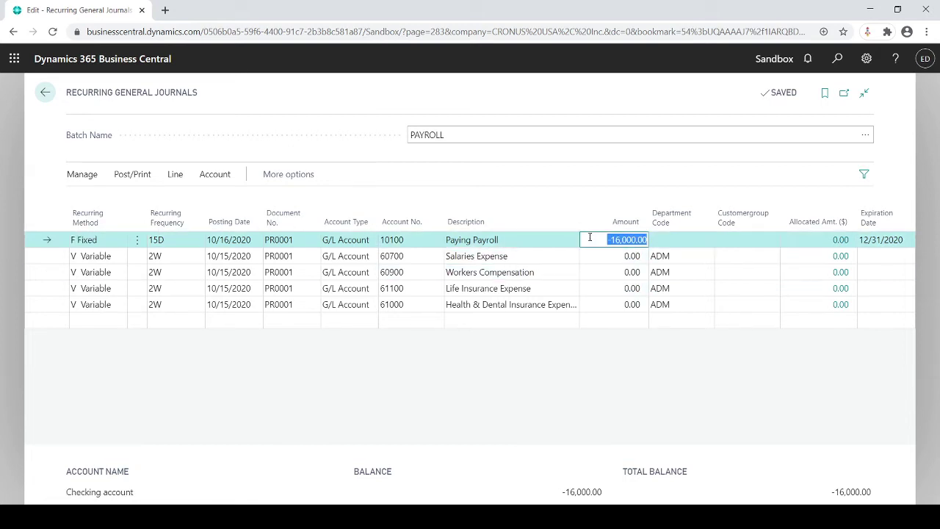
type("-18000")
key("Tab")
left_click(598, 256)
left_click(599, 272)
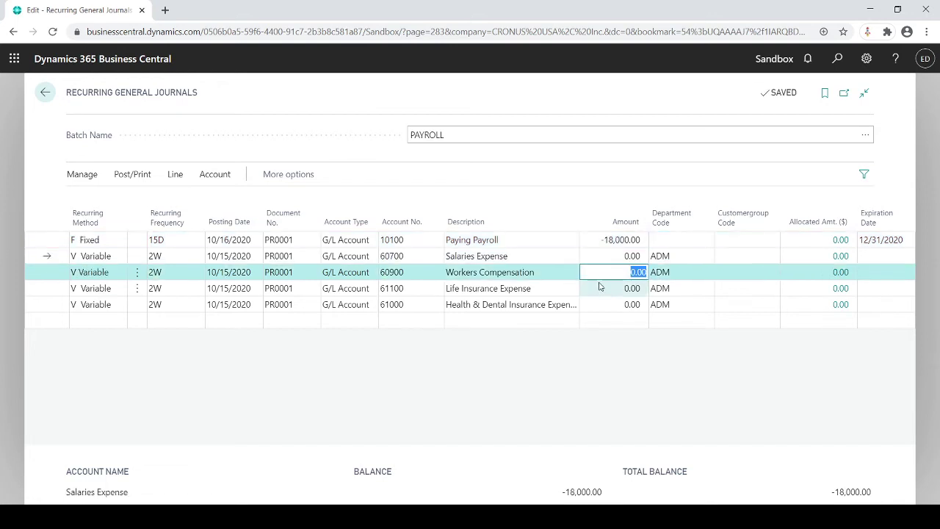
left_click(599, 288)
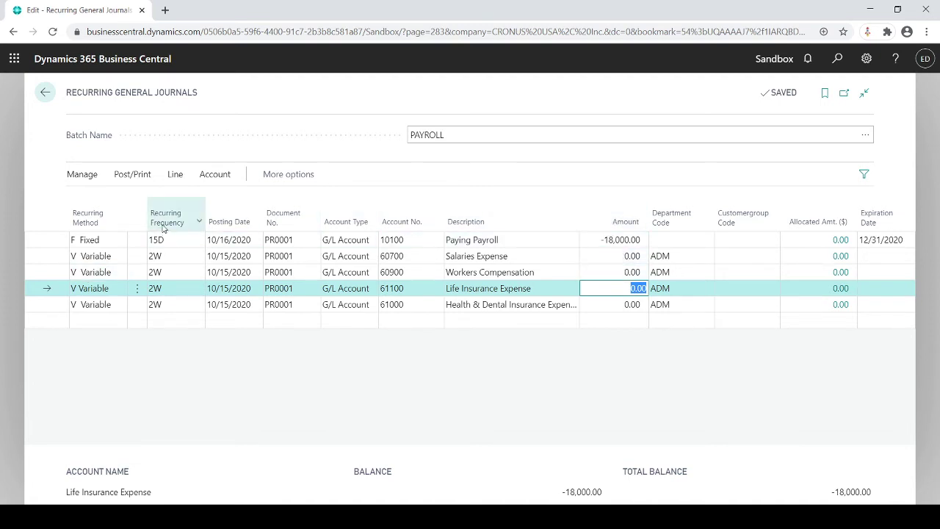
Change the recurring method of the Paying Payroll line to Variable
mouse_move(166, 230)
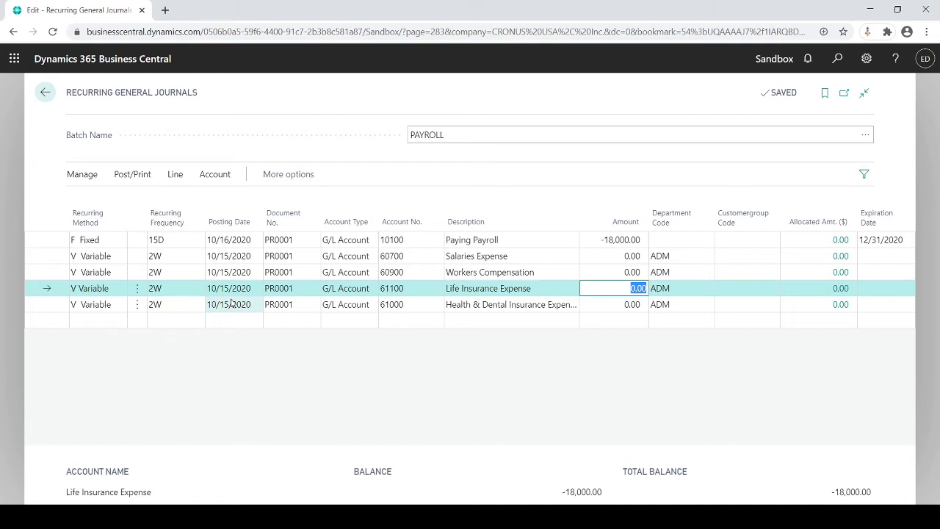
left_click(110, 246)
left_click(121, 240)
left_click(103, 274)
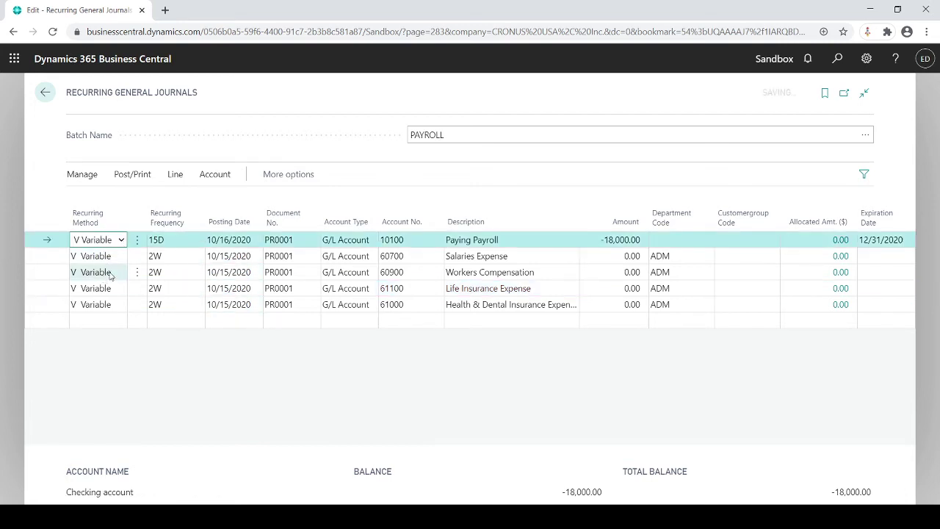
Set the recurring frequency of the Paying Payroll line to 2W
left_click(155, 242)
left_click(165, 240)
left_click_drag(165, 240, 160, 240)
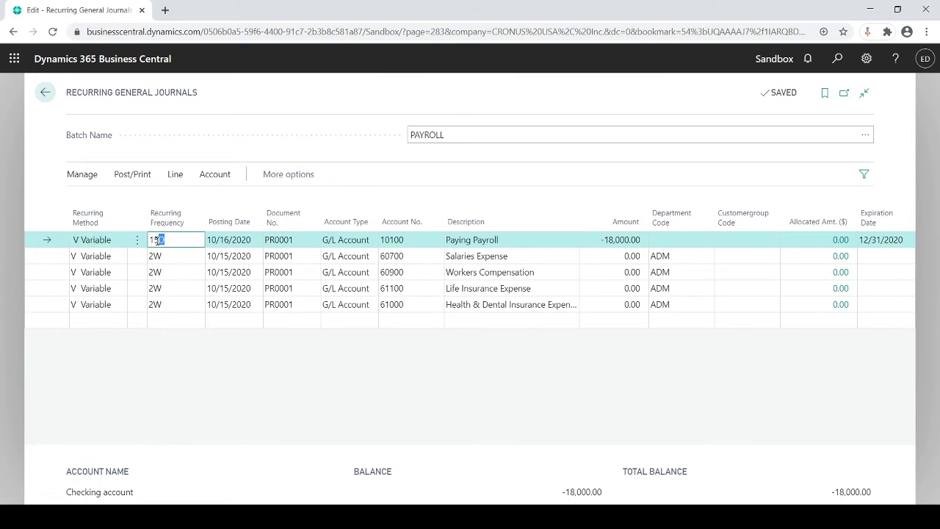
type("W")
key("Left")
key("BackSpace")
key("BackSpace")
type("2")
key("Tab")
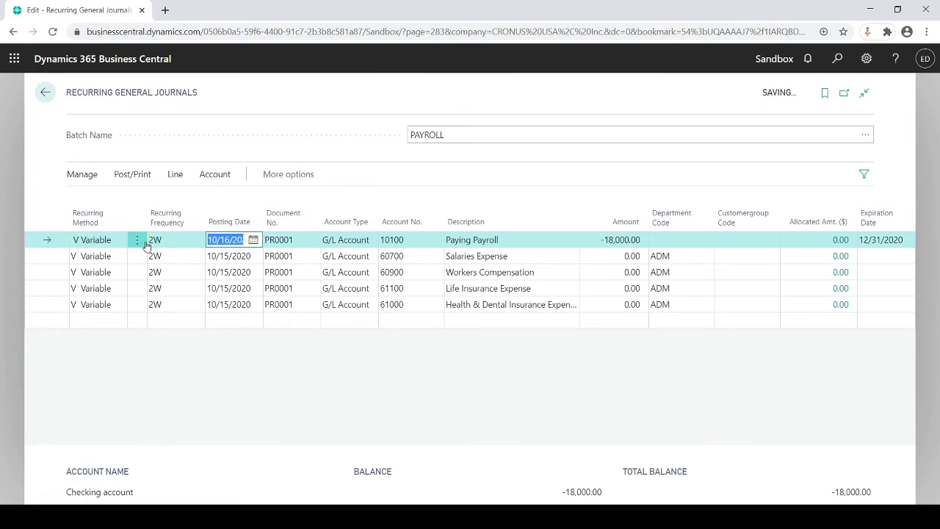
Enter amounts of 16,500 for Salaries Expense and 500 each for Workers Compensation, Life Insurance Expense and Health & Dental Insurance Expense
left_click(601, 253)
type("16,500")
key("Tab")
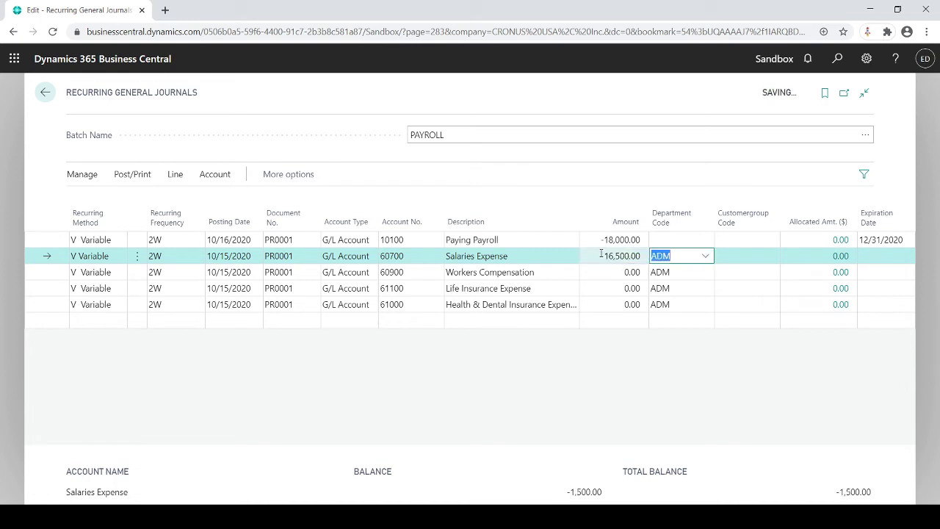
key("Return")
type("500")
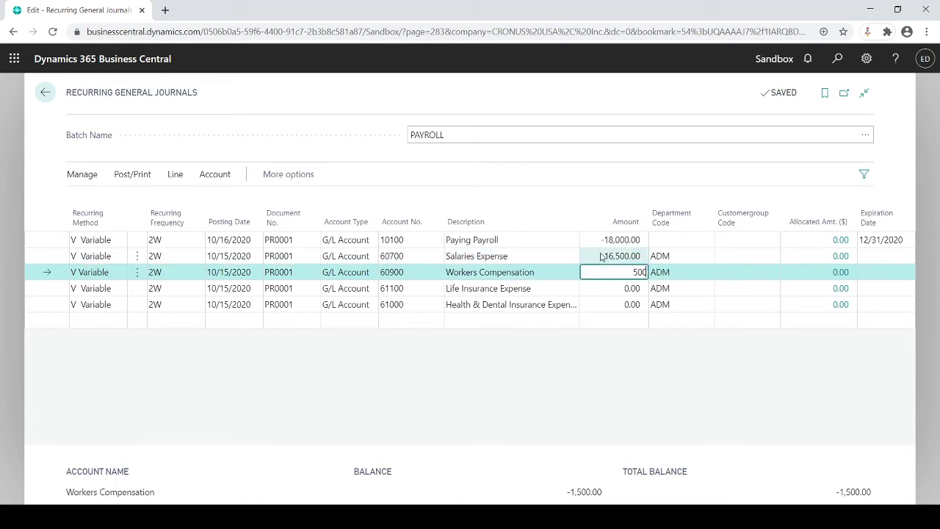
key("Return")
type("500")
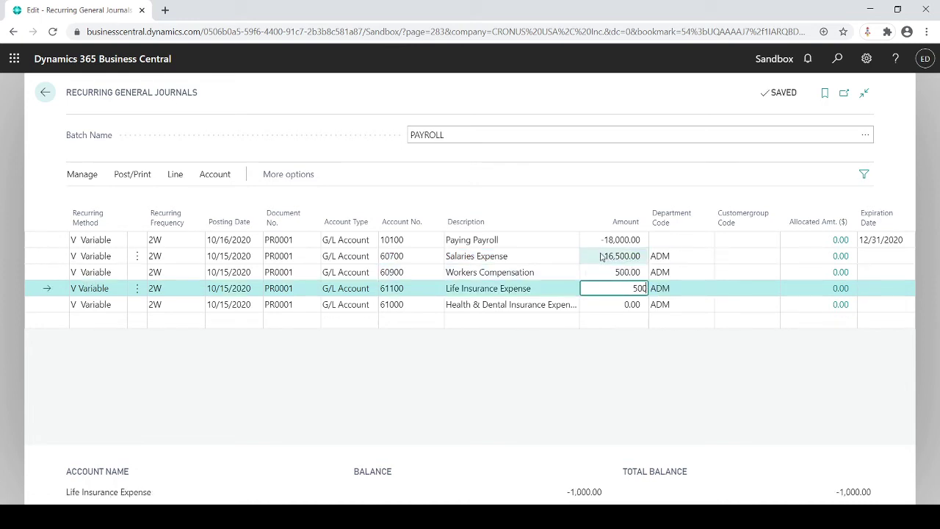
key("Return")
type("500")
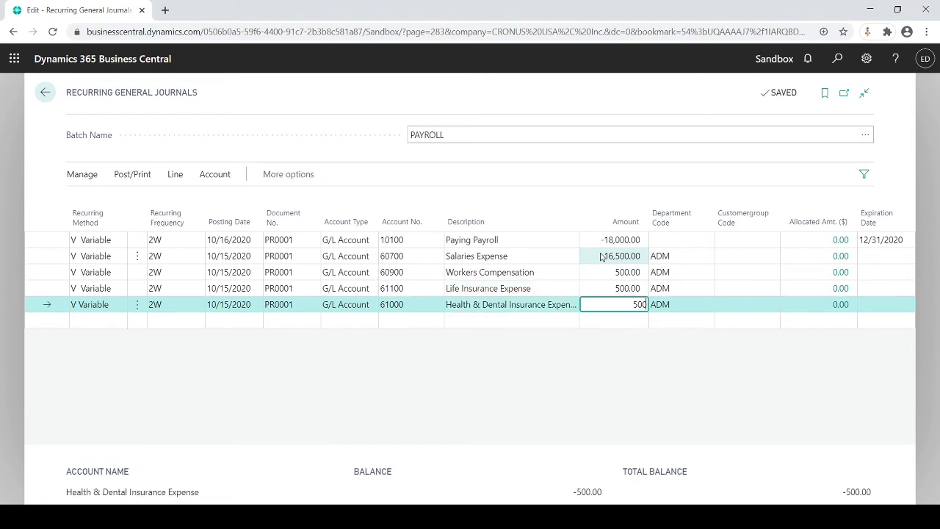
key("Up")
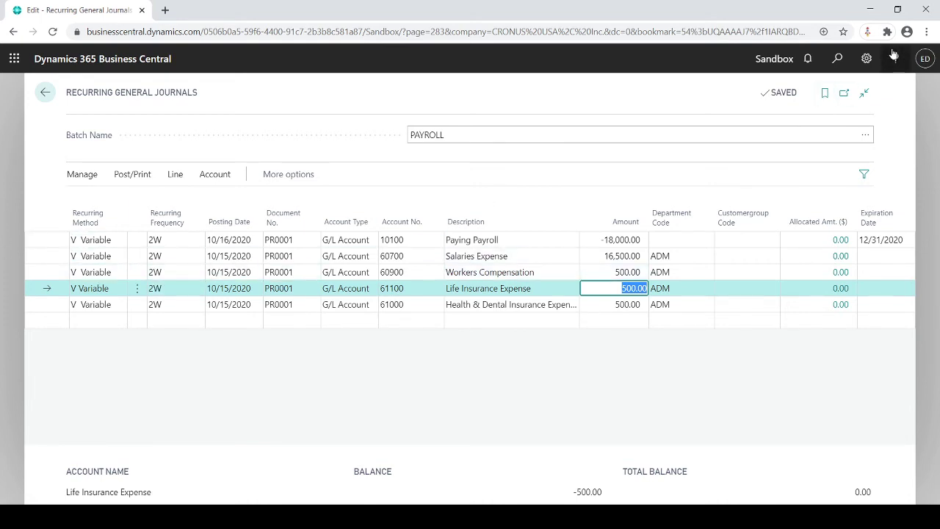
Set the work date to 10/1/2020 in the user settings
left_click(866, 59)
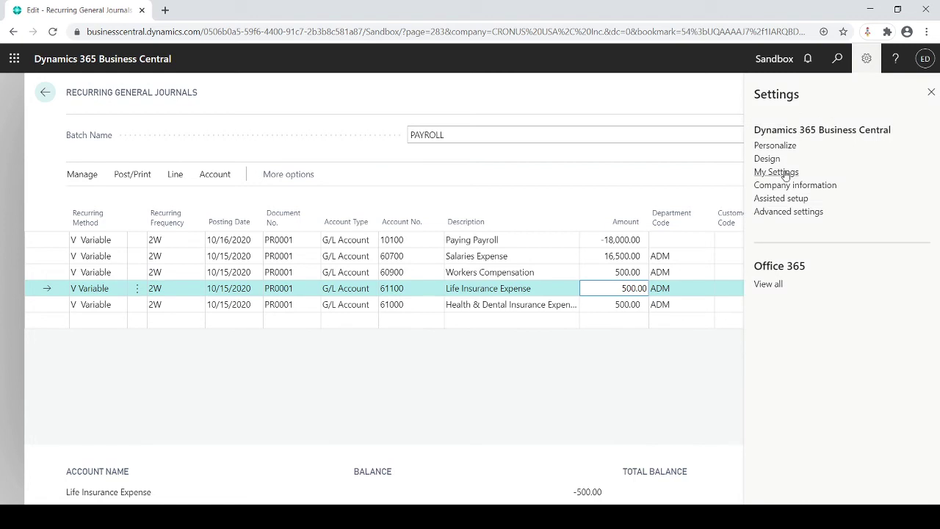
left_click(776, 172)
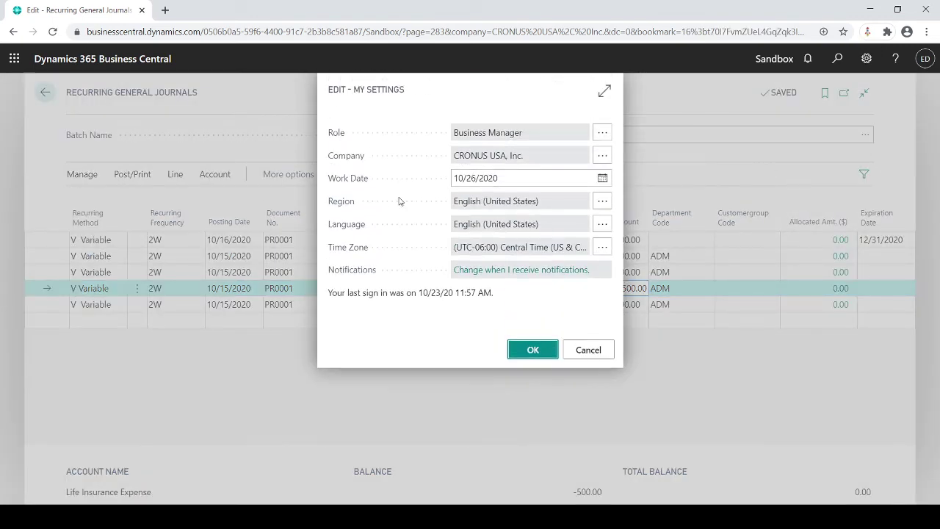
left_click(549, 179)
type("10/1/2020")
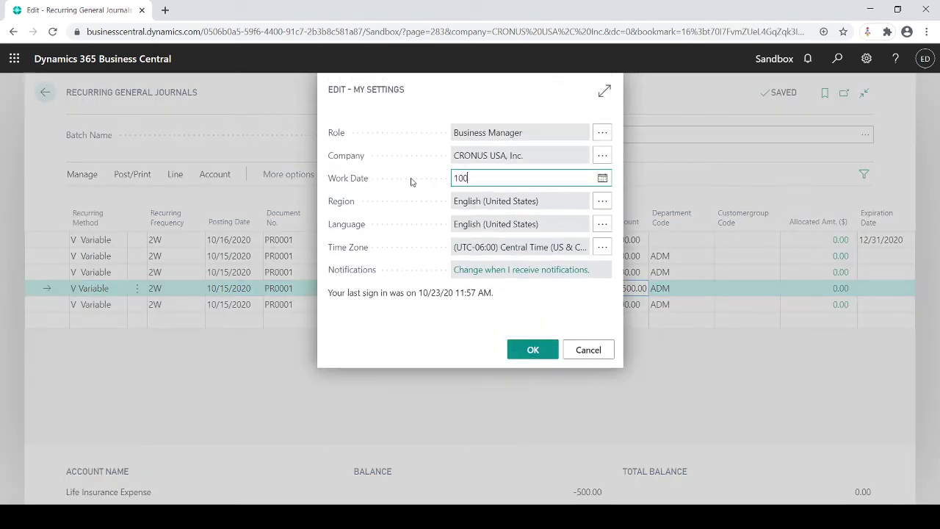
left_click(512, 349)
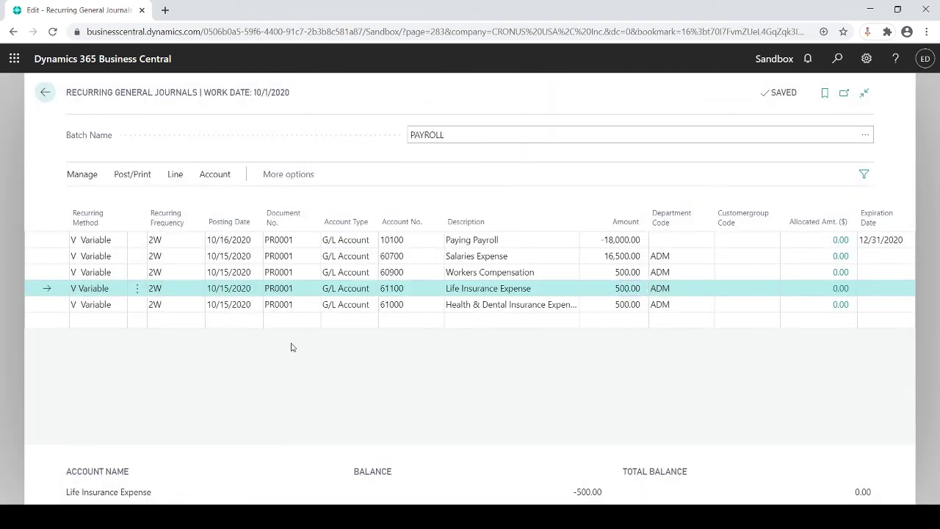
Set the posting date of the Paying Payroll line to 10/15/2020
mouse_move(228, 225)
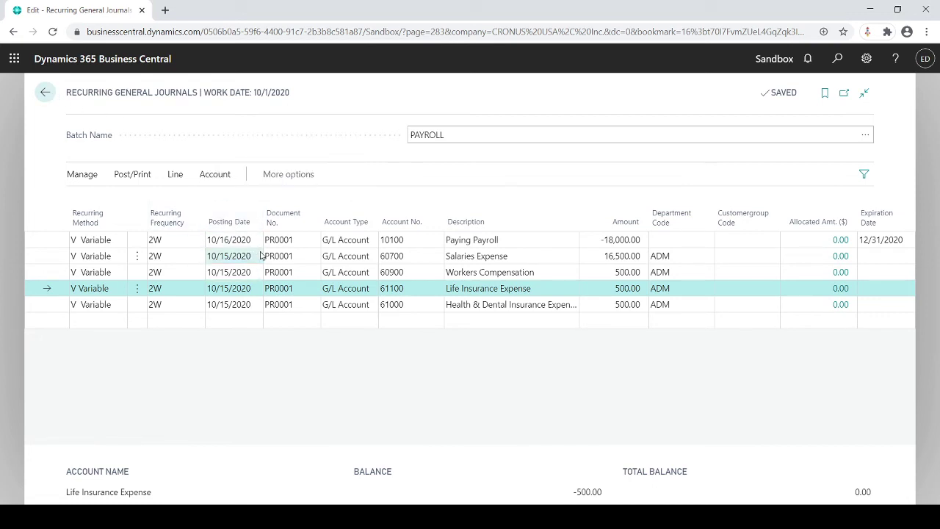
left_click(256, 243)
type("15")
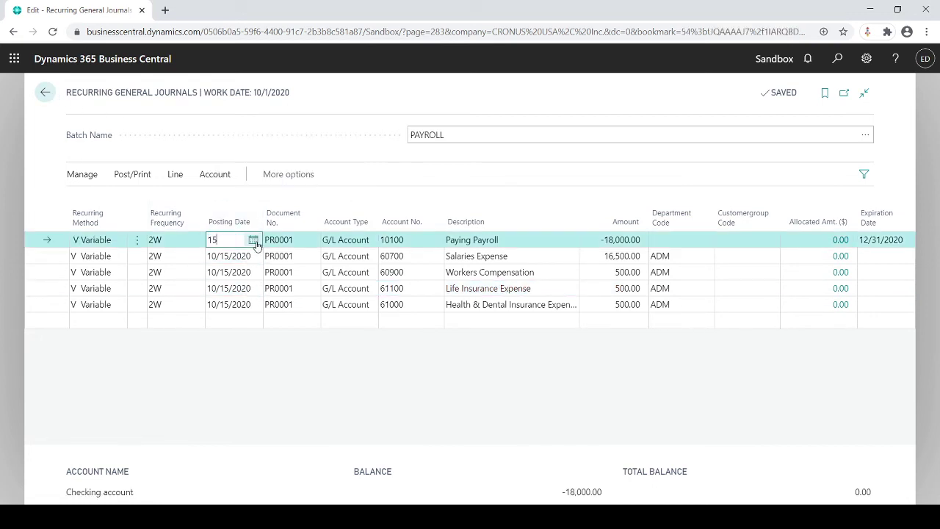
key("Tab")
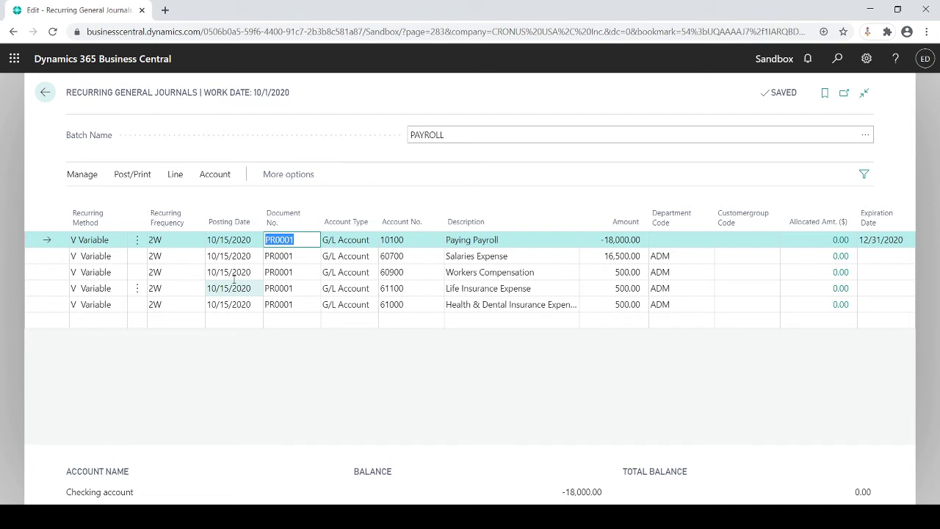
Try to post the PAYROLL journal lines with the 10/1/2020 work date
left_click(134, 178)
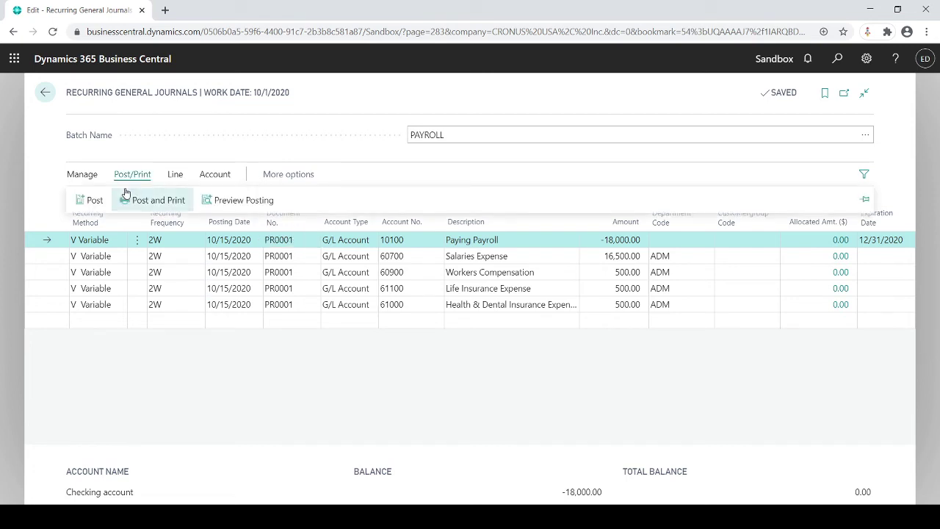
left_click(94, 200)
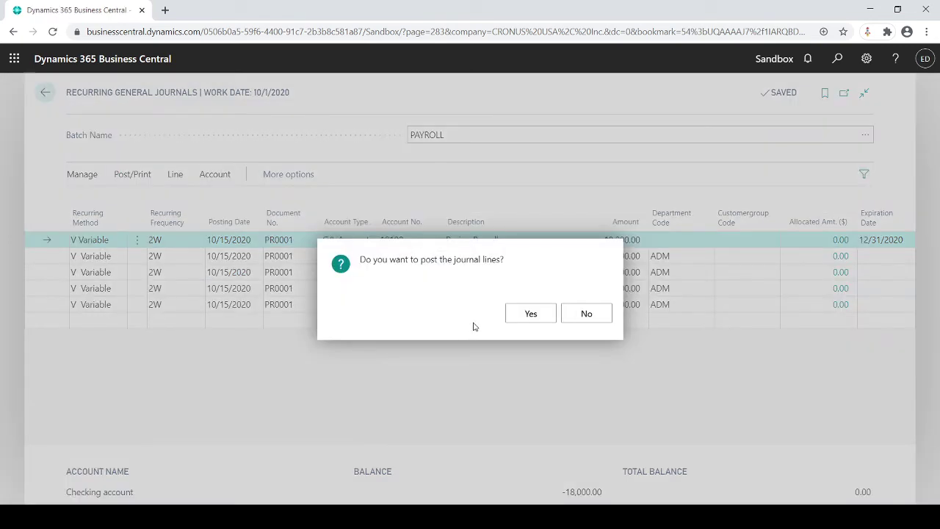
left_click(519, 321)
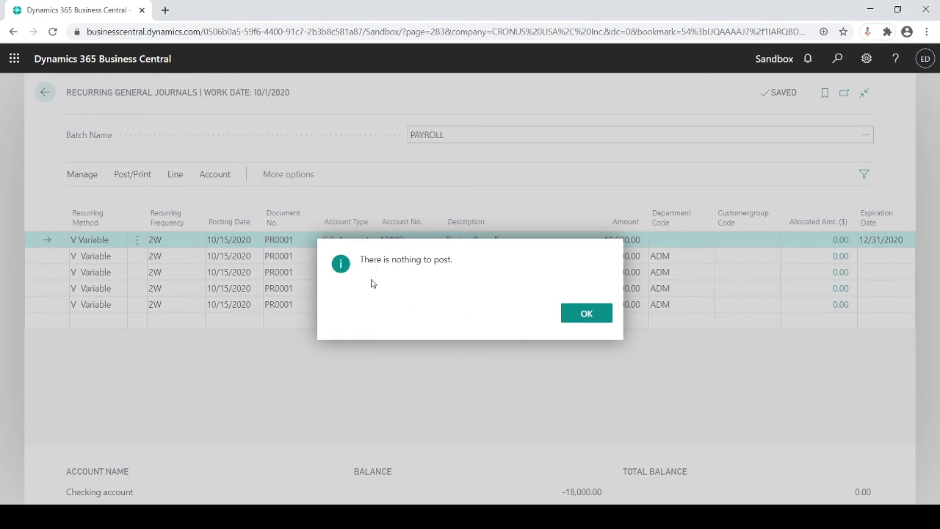
left_click(583, 314)
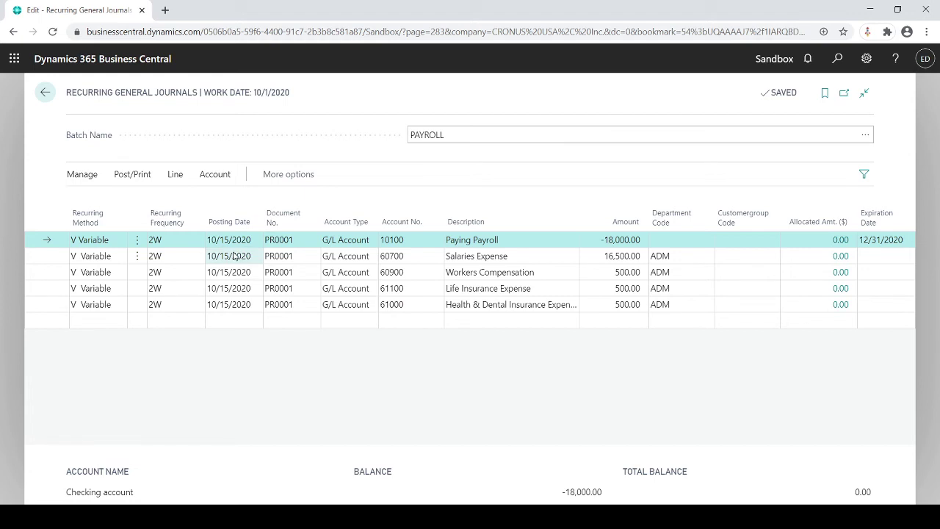
Set the work date to 10/15/2020 in the user settings
left_click(865, 57)
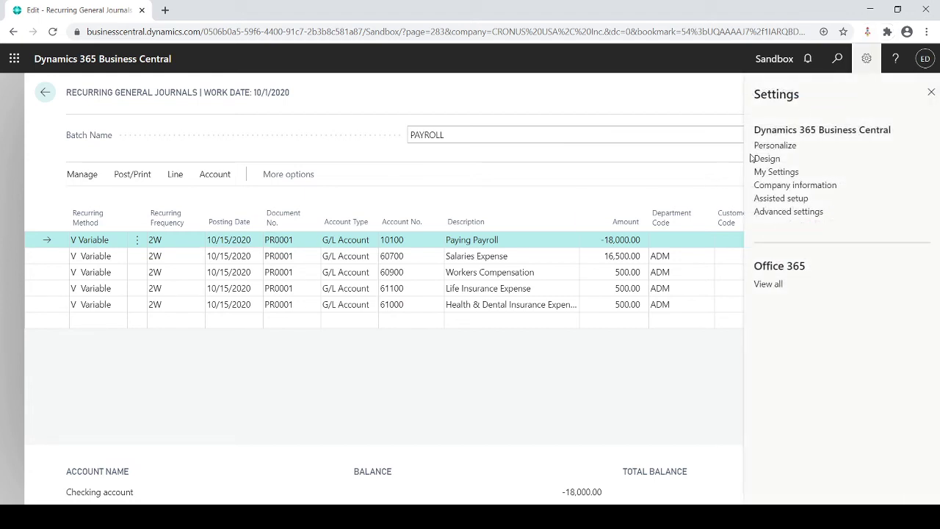
left_click(763, 171)
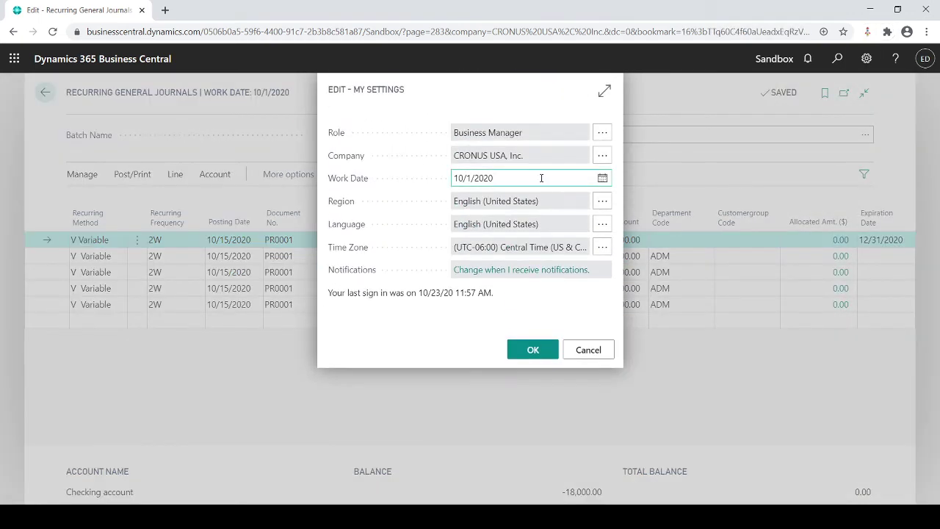
left_click_drag(541, 178, 418, 188)
type("15")
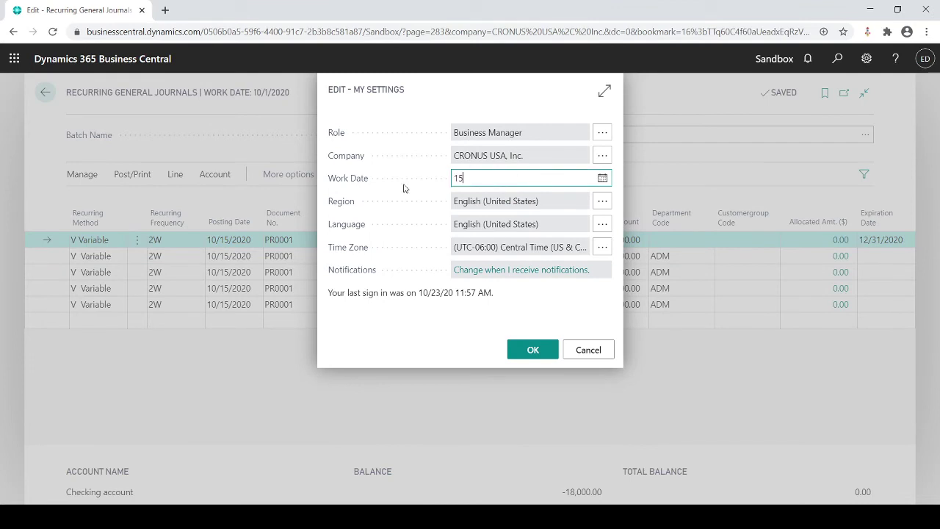
key("Tab")
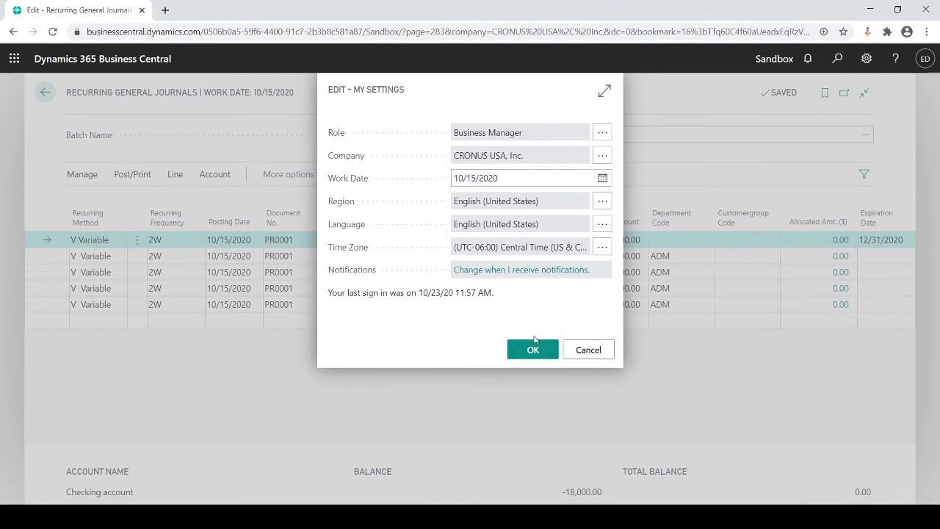
left_click(532, 349)
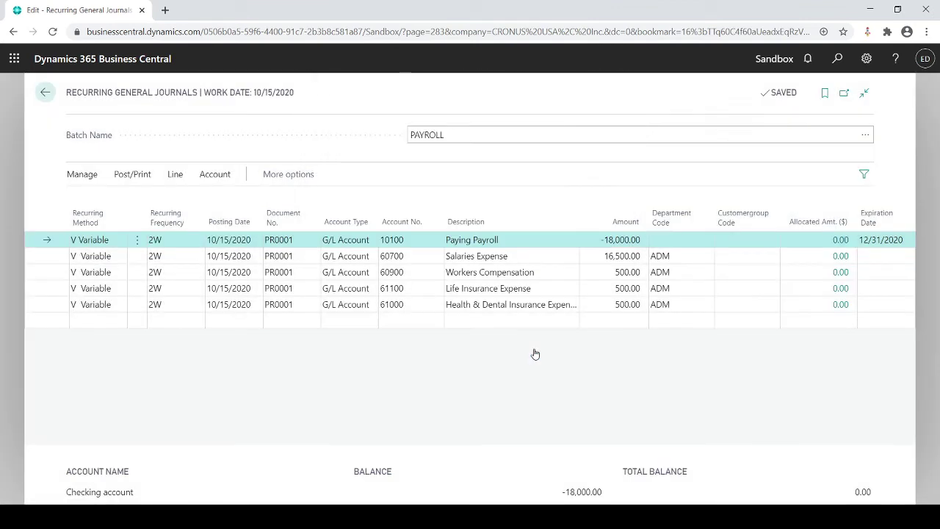
Post the PAYROLL recurring journal lines and dismiss the posting message
left_click(131, 175)
left_click(93, 200)
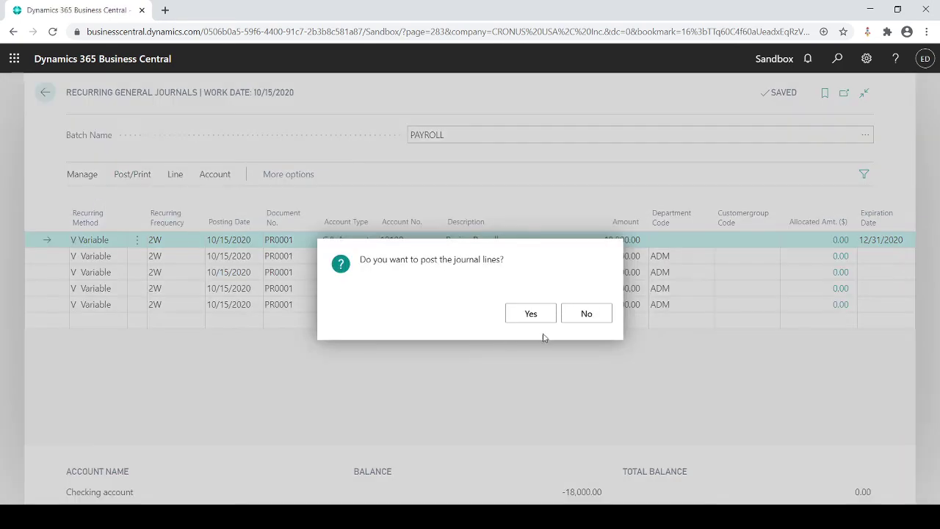
left_click(533, 313)
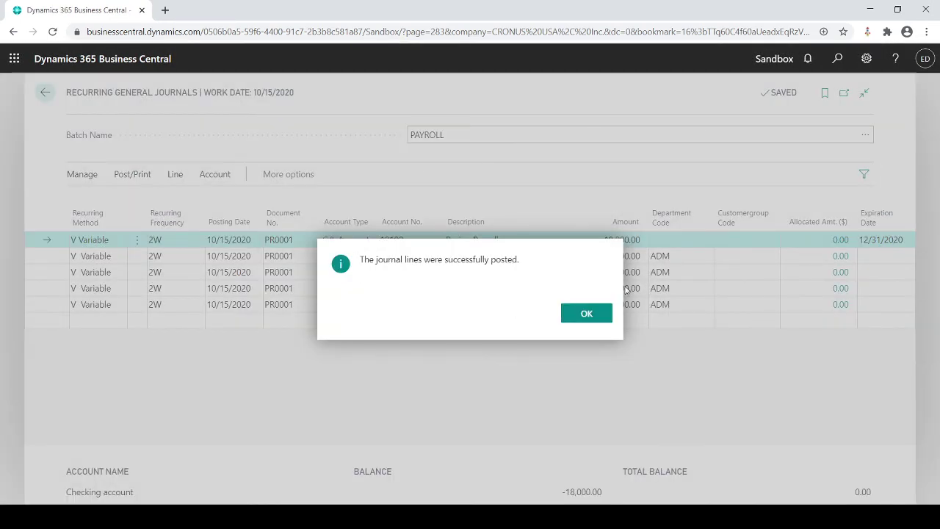
left_click(593, 317)
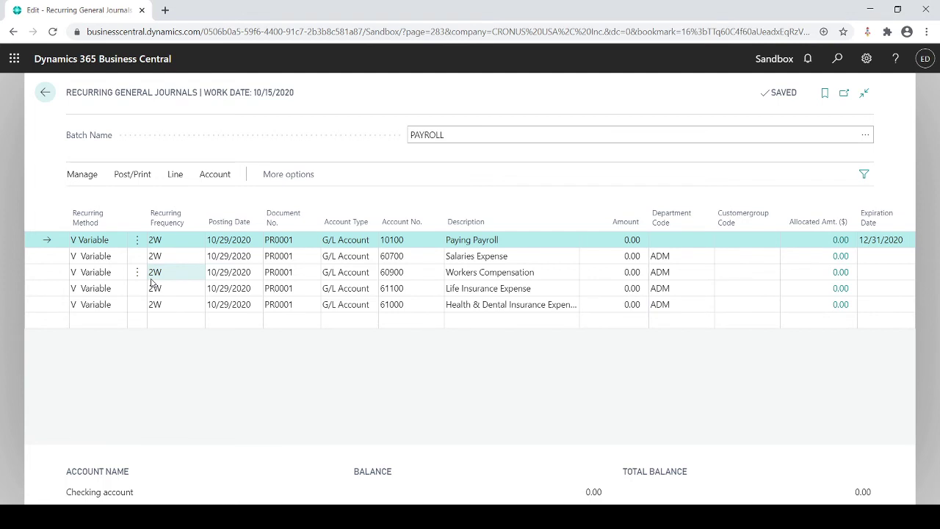
Switch to the DEFAULT journal batch and set the first line's recurring method to RV Reversing Variable
left_click(865, 134)
left_click(205, 202)
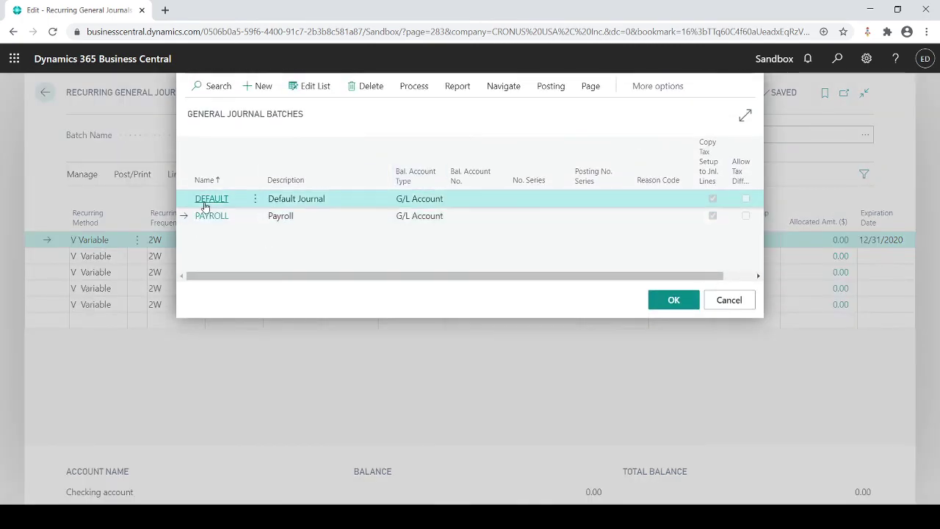
left_click(103, 242)
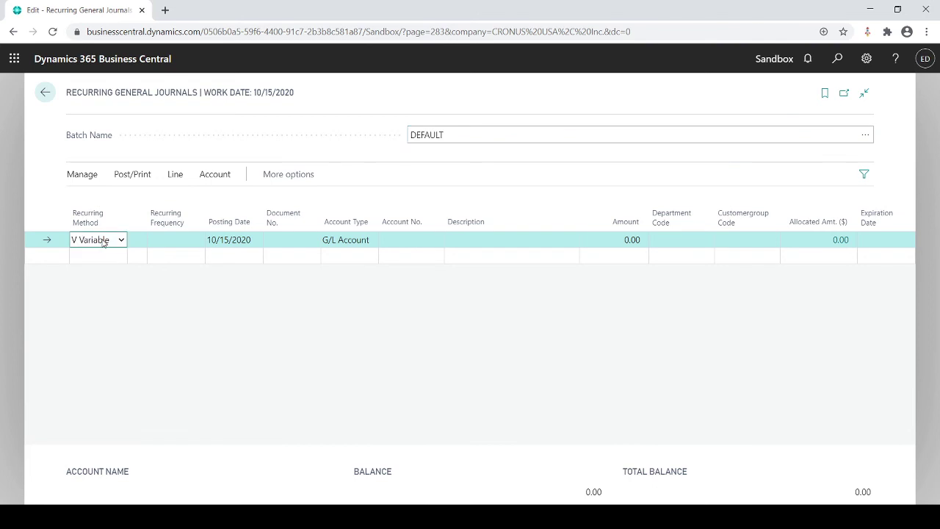
left_click(105, 306)
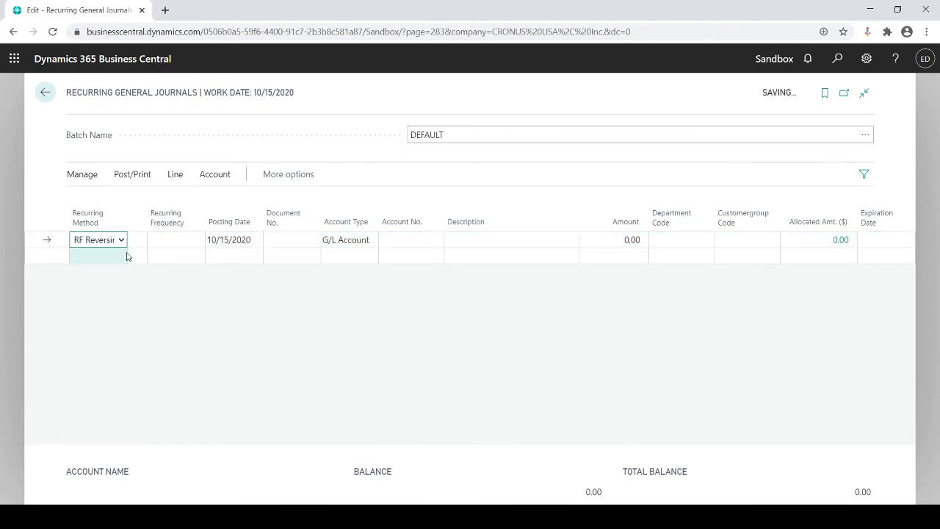
key("Down")
left_click(178, 242)
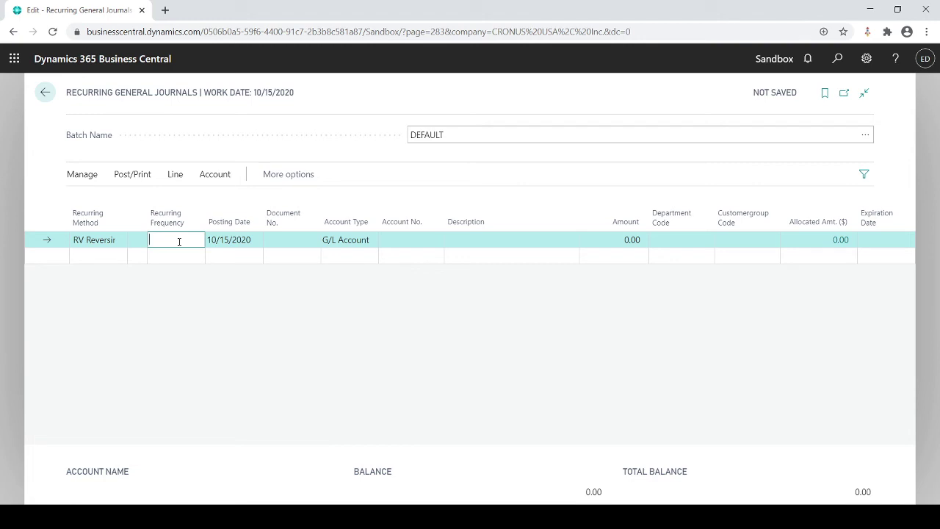
Set the first journal line's recurring frequency to 1D+CM
type("1d")
type("r")
type("cm")
key("Tab")
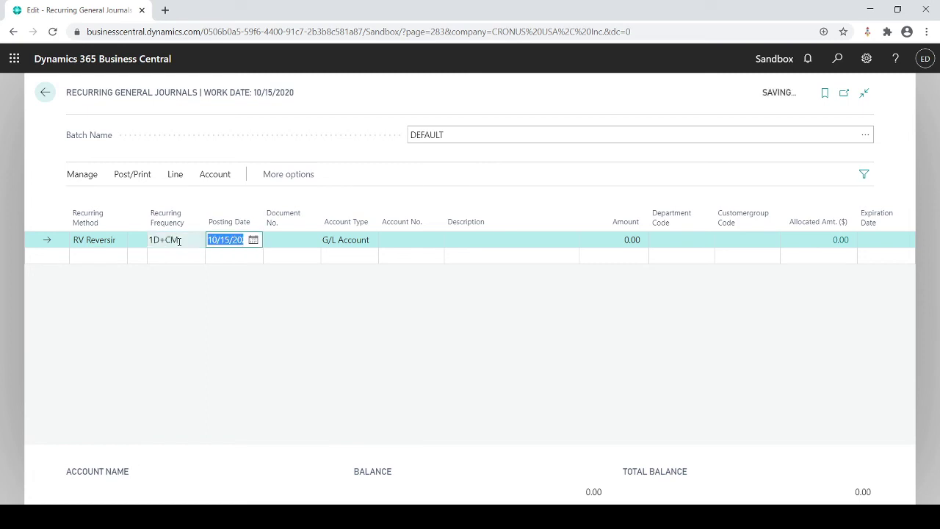
left_click_drag(190, 239, 148, 240)
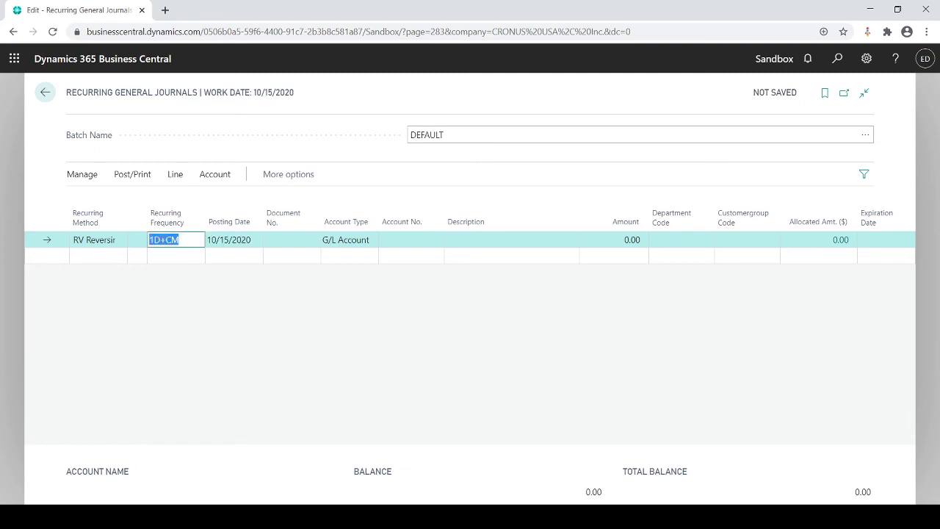
key("Tab")
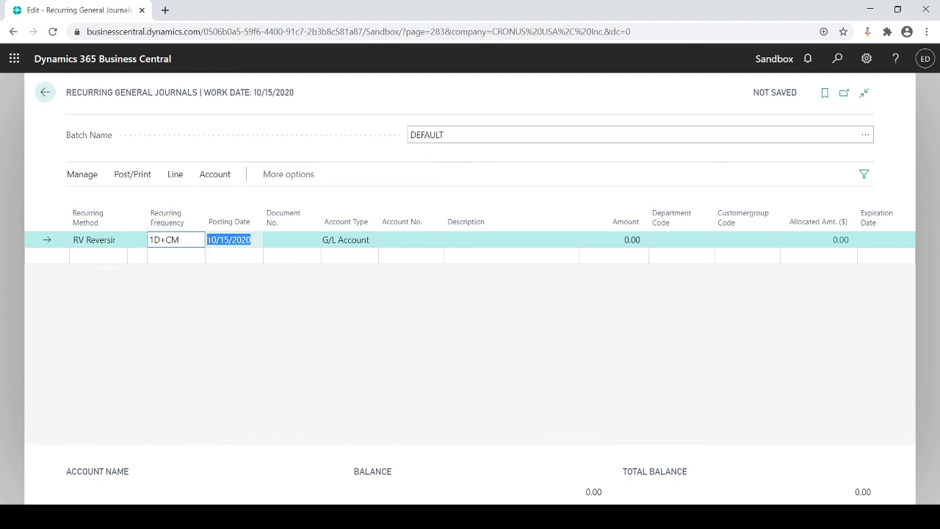
Set the first line's posting date to 10/30/2020 and its document number to 123, keeping G/L Account as the account type
type("10")
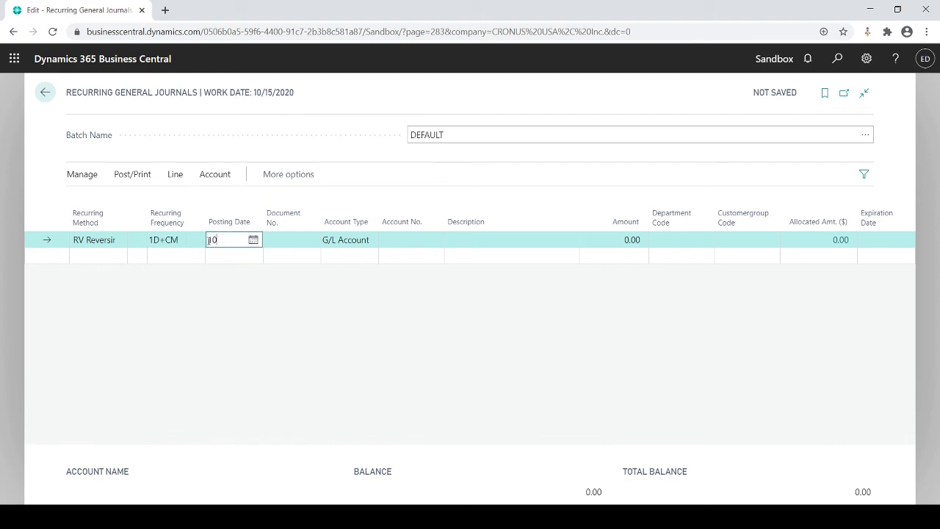
type("/30")
key("Tab")
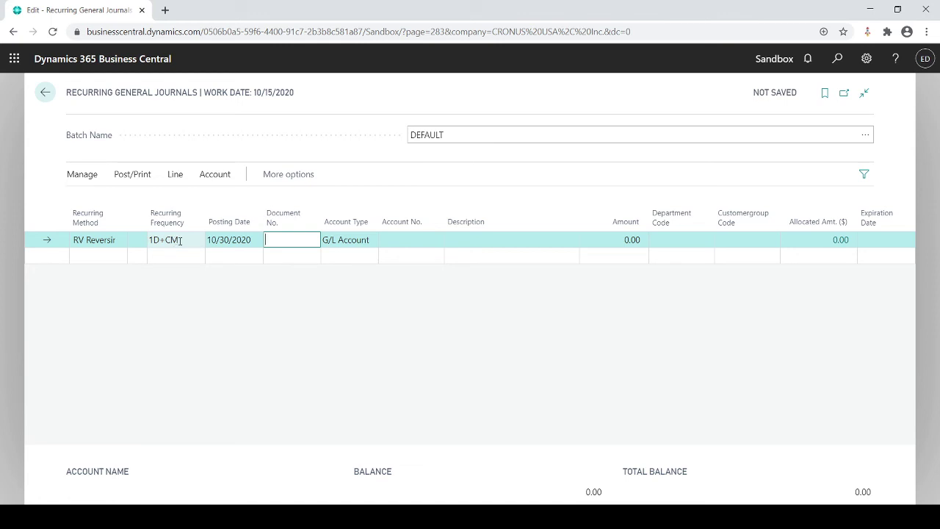
type("123")
key("Tab")
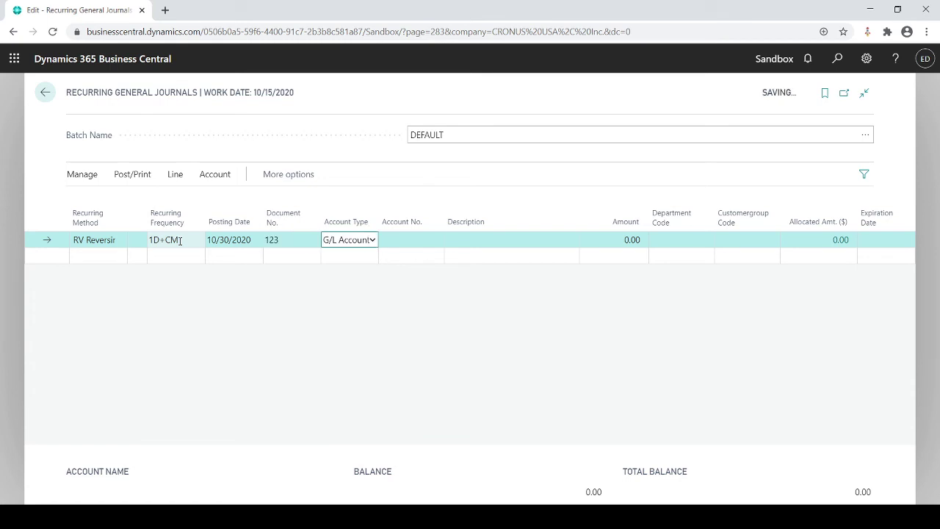
key("Tab")
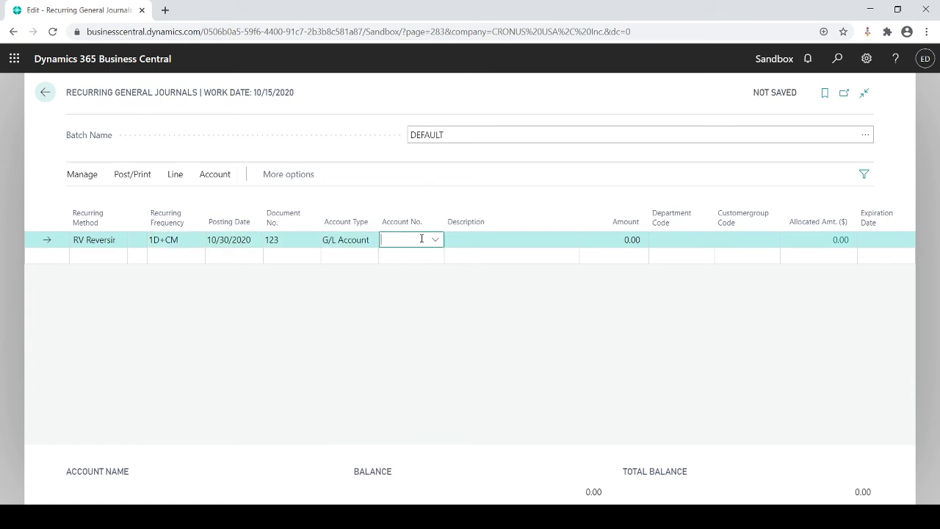
Assign G/L account 20700 Accrued Salaries & Wages to the first journal line
left_click(435, 241)
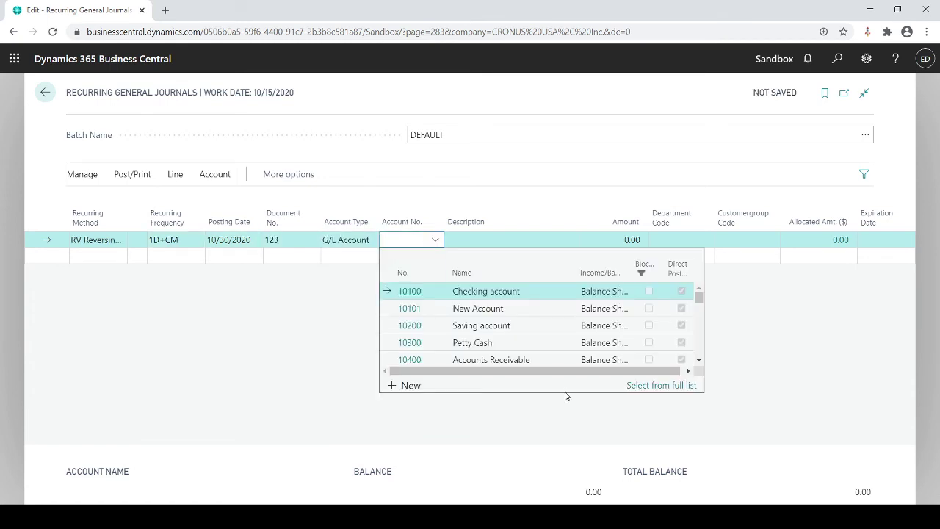
scroll(530, 314, "down", 5)
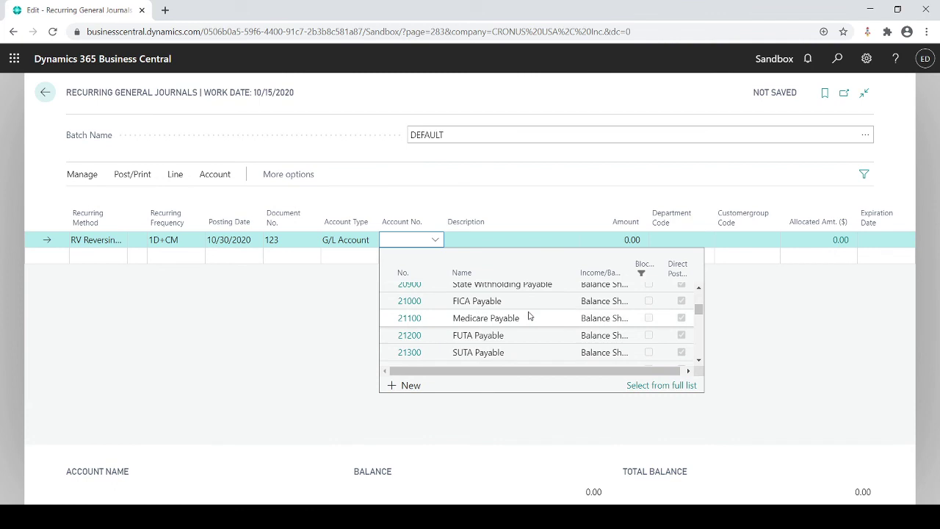
scroll(529, 313, "up", 3)
left_click(524, 315)
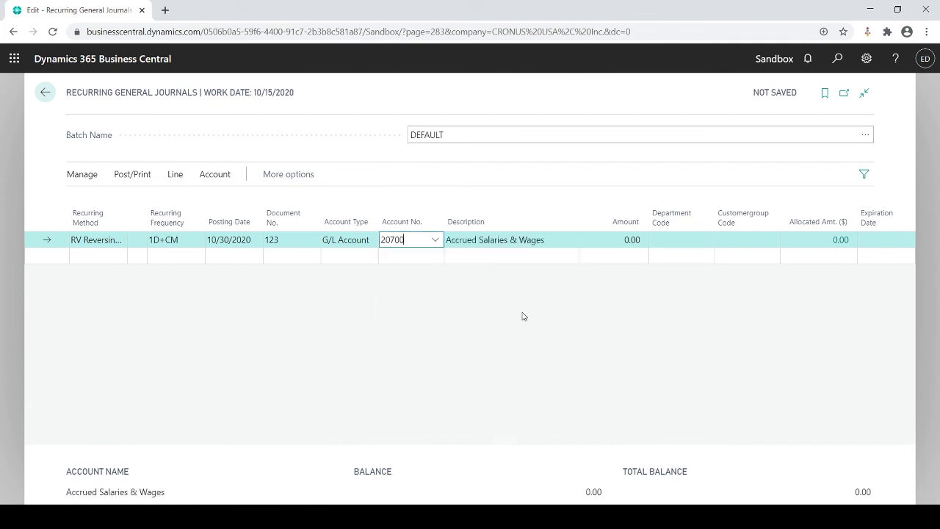
Enter an amount of -20,000 and the SALES department code on the Accrued Salaries & Wages line
key("Tab")
key("Tab")
type("20")
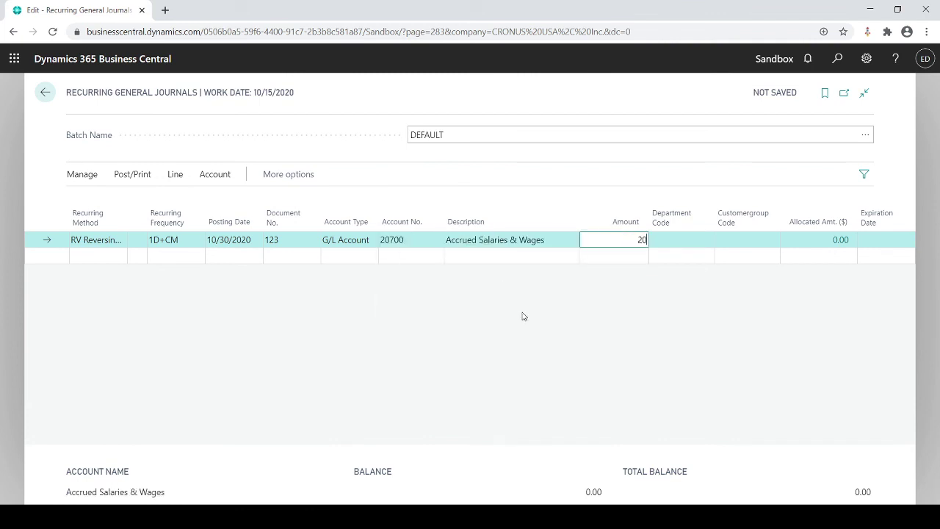
key("BackSpace")
key("BackSpace")
type("-20000")
key("Tab")
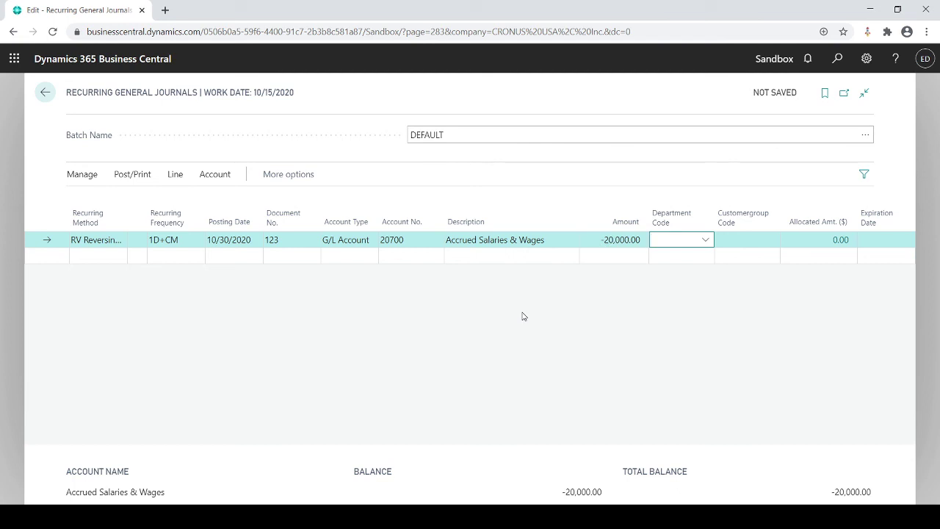
type("s")
key("Tab")
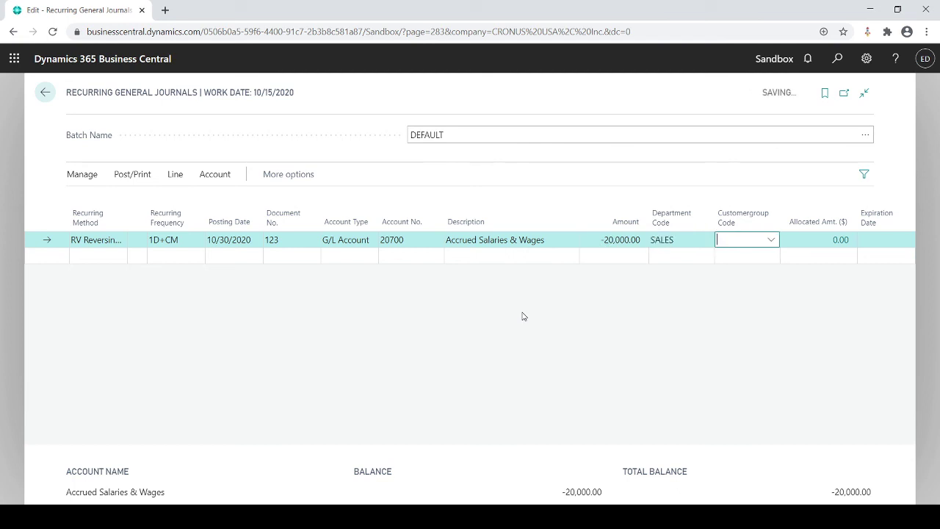
Add a second reversing variable line below the first with a recurring frequency of 1D+CM
left_click(113, 254)
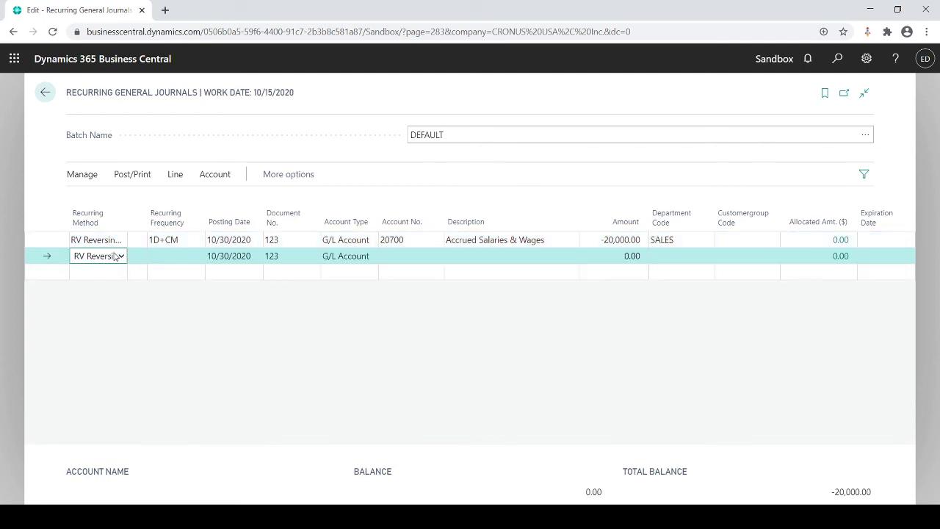
left_click(173, 254)
type("1d+cm")
key("Tab")
key("Tab")
key("Tab")
key("Tab")
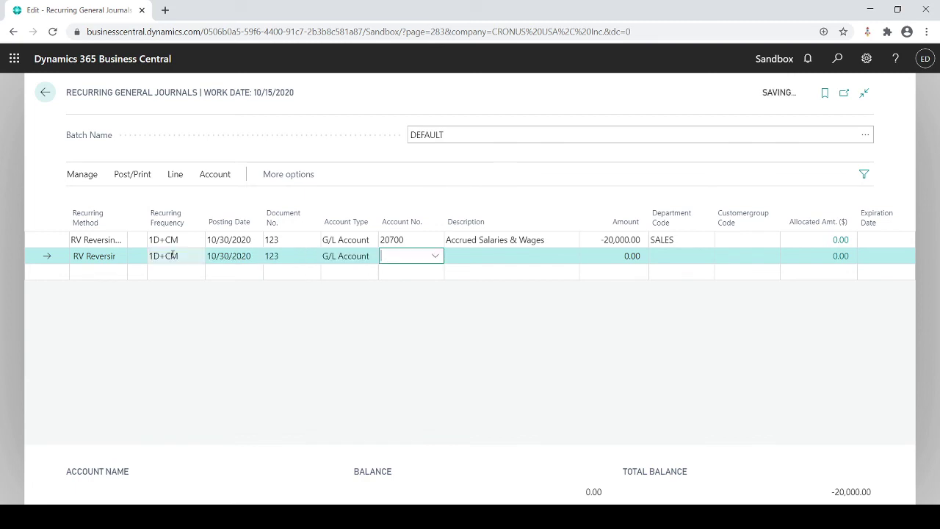
Assign G/L account 60700 Salaries Expense to the second line and enter an amount of 20,000
type("salar")
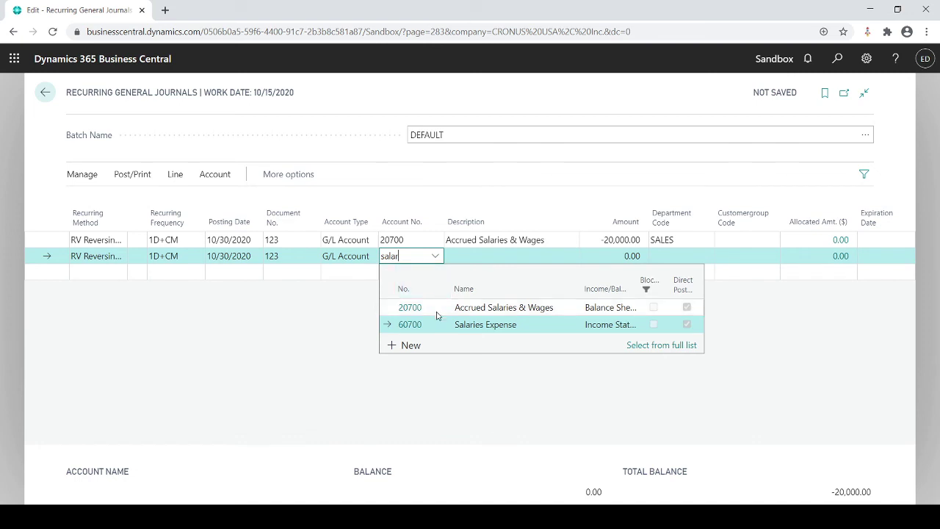
left_click(458, 323)
key("Tab")
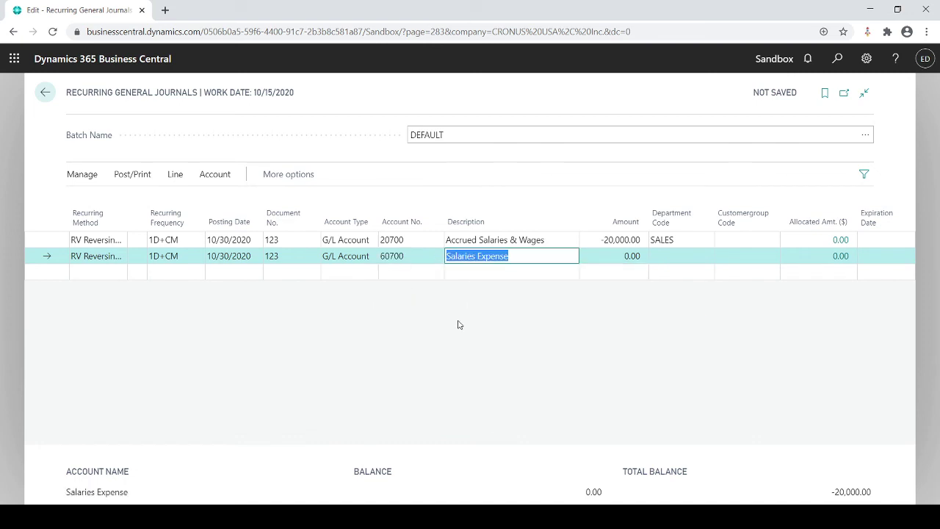
key("Tab")
type("20,000")
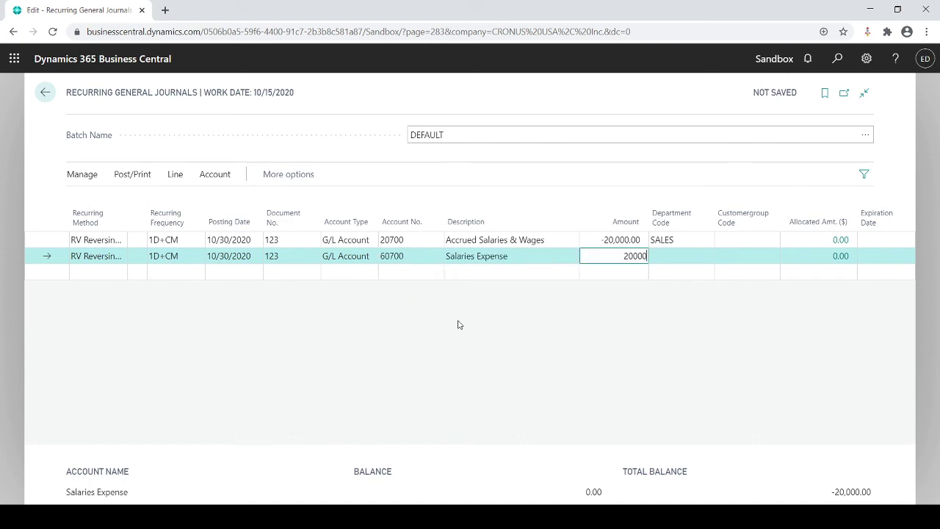
key("Tab")
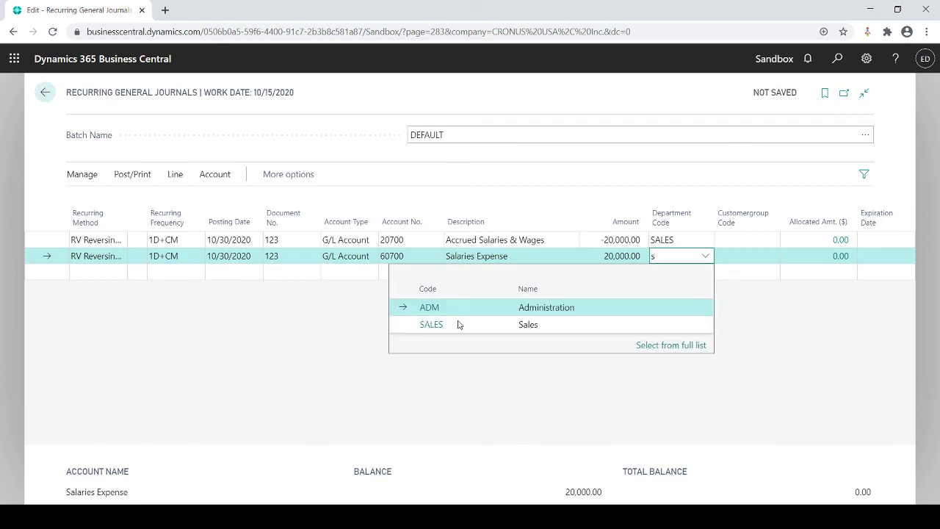
Set the department code of the Salaries Expense line to SALES
key("Return")
key("BackSpace")
key("BackSpace")
key("BackSpace")
type("sal")
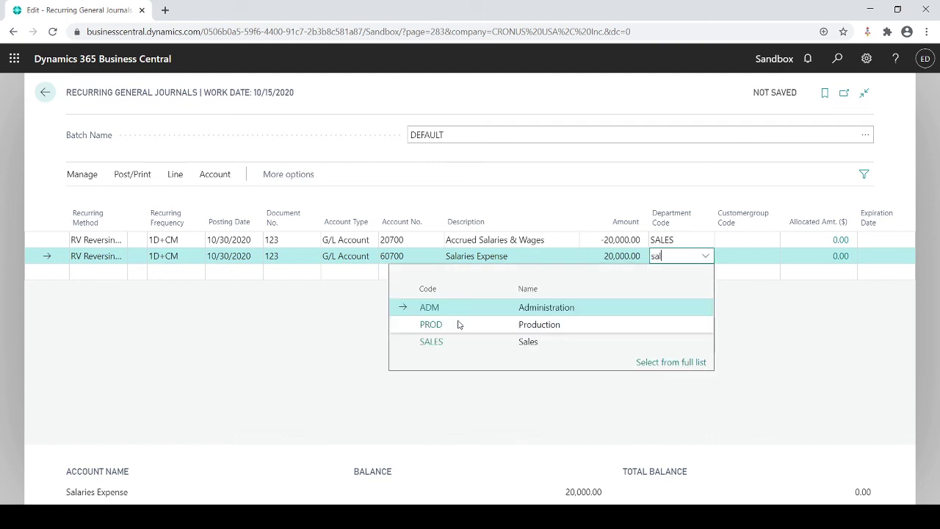
key("Return")
key("Tab")
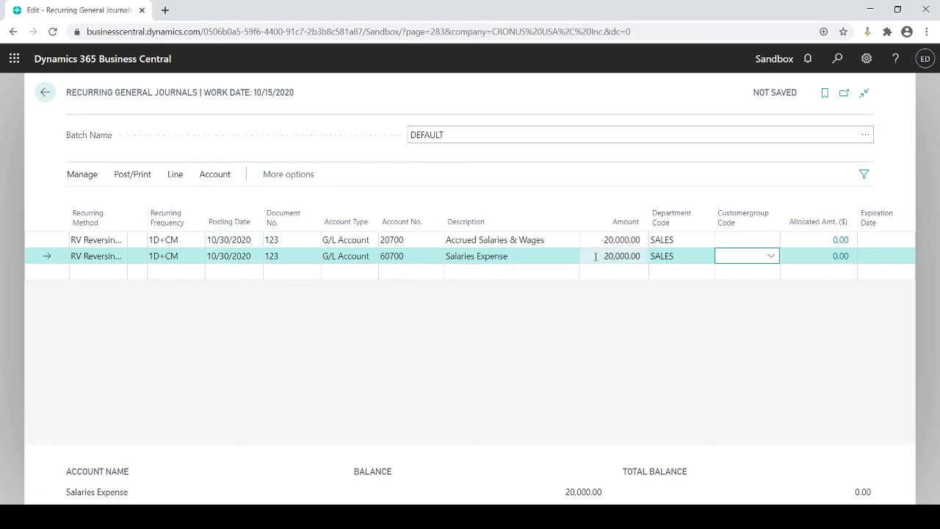
Try to preview the posting of the DEFAULT batch with the 10/30/2020 posting dates
left_click(138, 176)
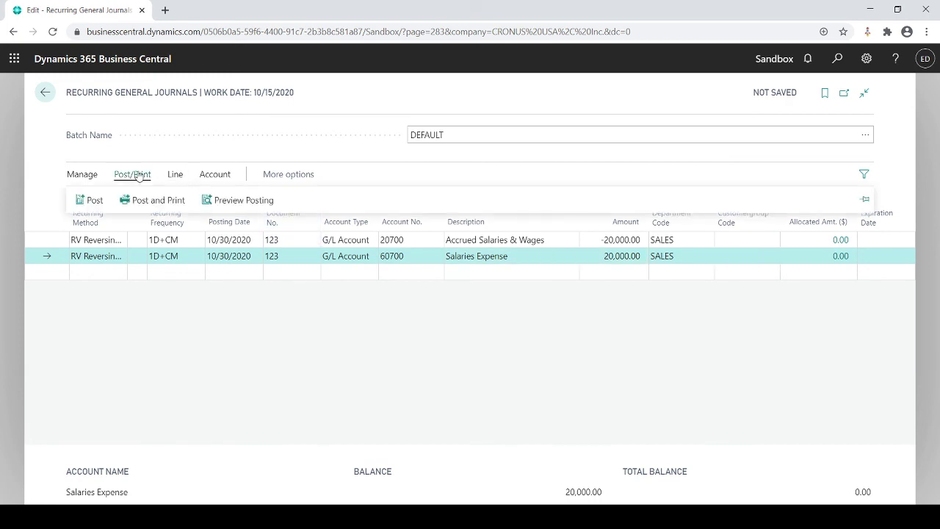
left_click(249, 204)
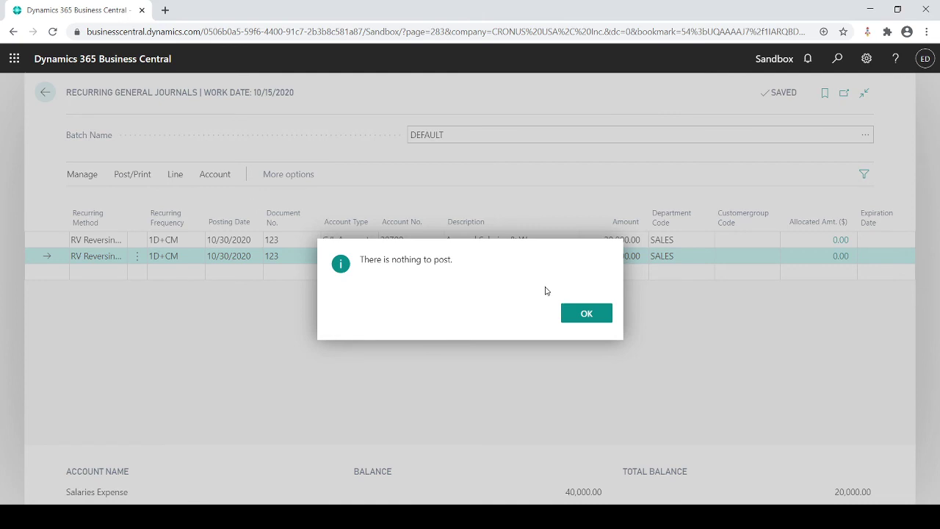
left_click(567, 317)
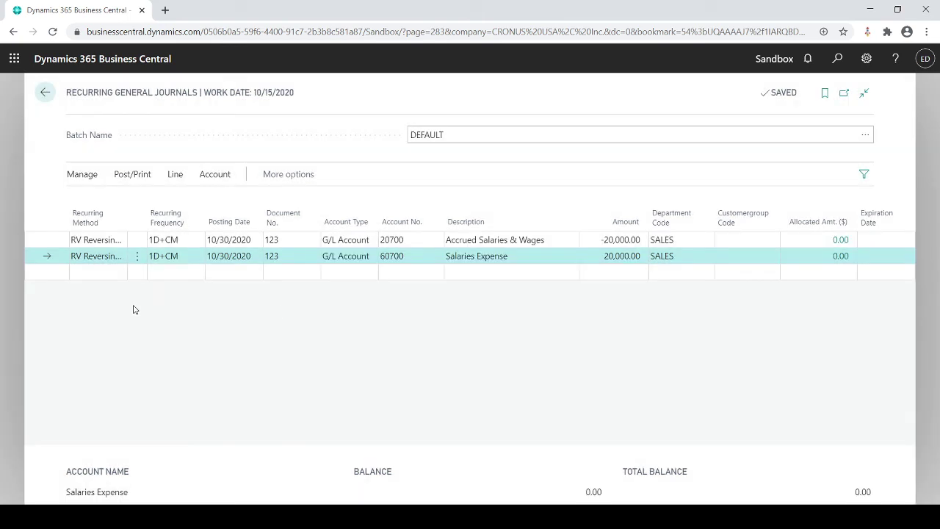
Change the posting date of both journal lines to 9/30/2020
left_click(228, 245)
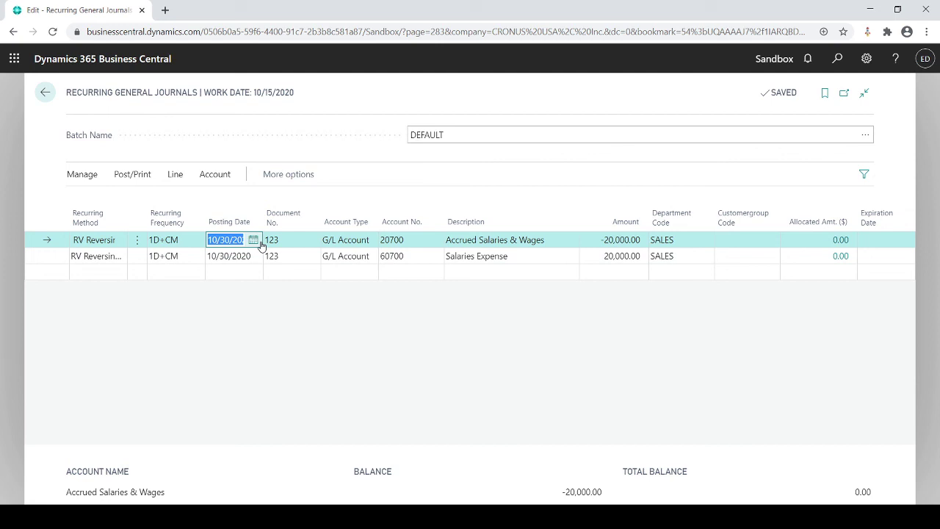
type("0930")
key("Tab")
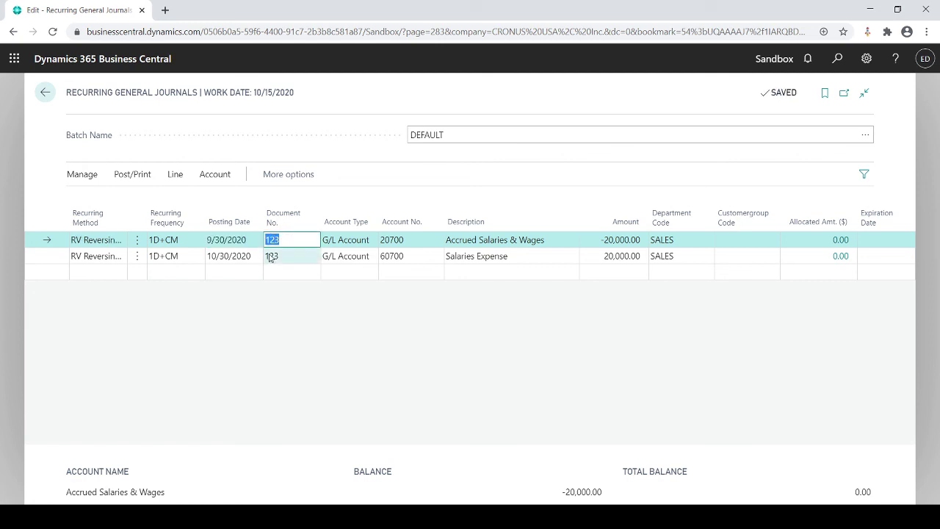
left_click(253, 256)
type("093")
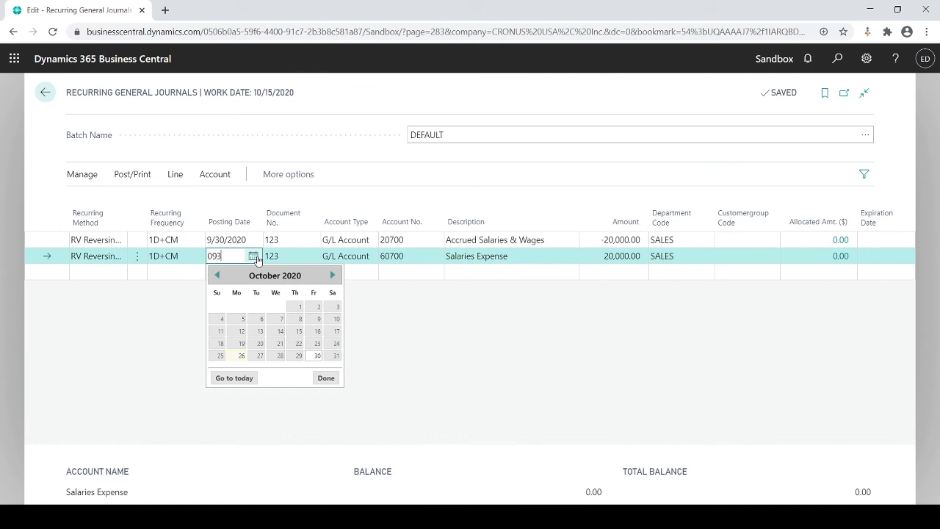
type("0")
key("Tab")
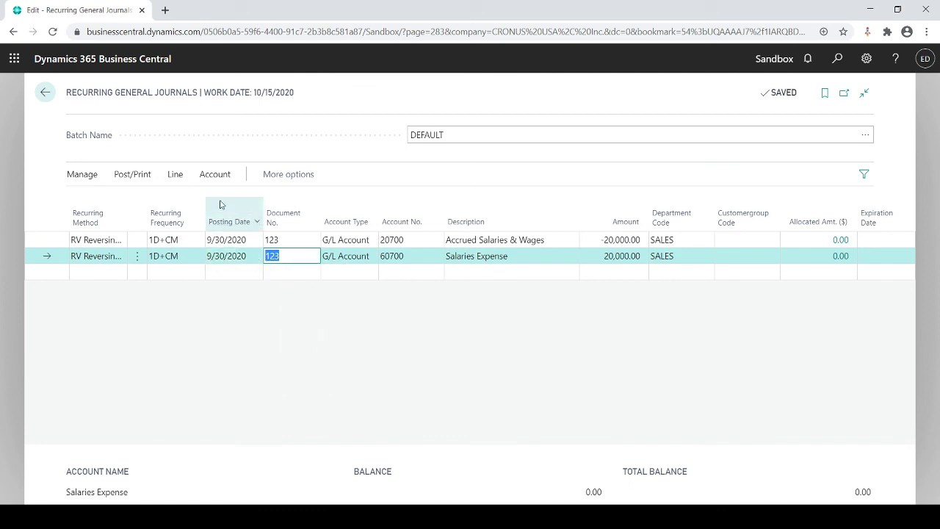
Preview the posting of the journal, examine the resulting G/L entries, and return to the journal
left_click(133, 174)
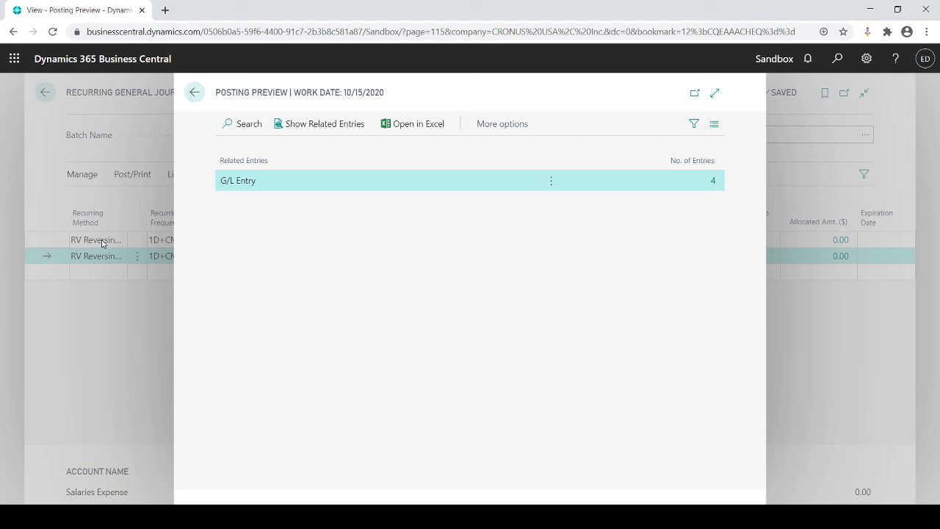
left_click(713, 183)
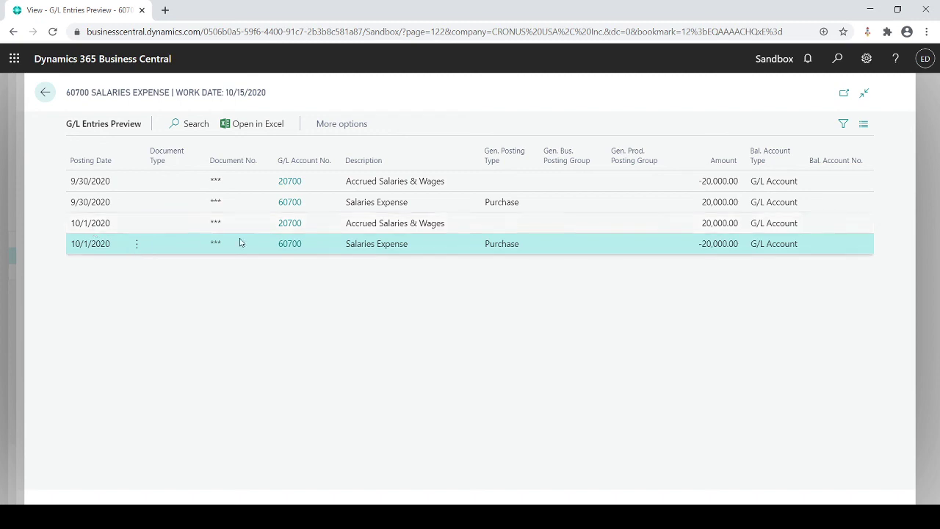
key("Escape")
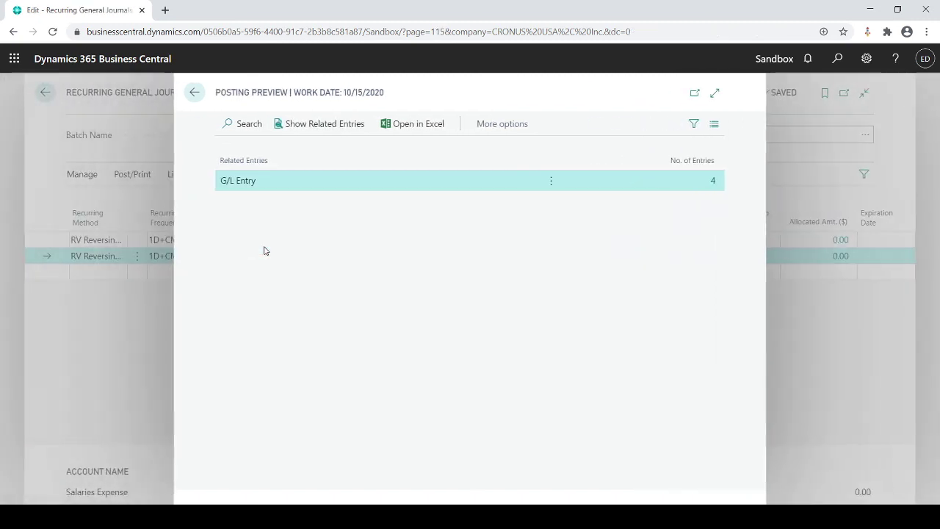
key("Escape")
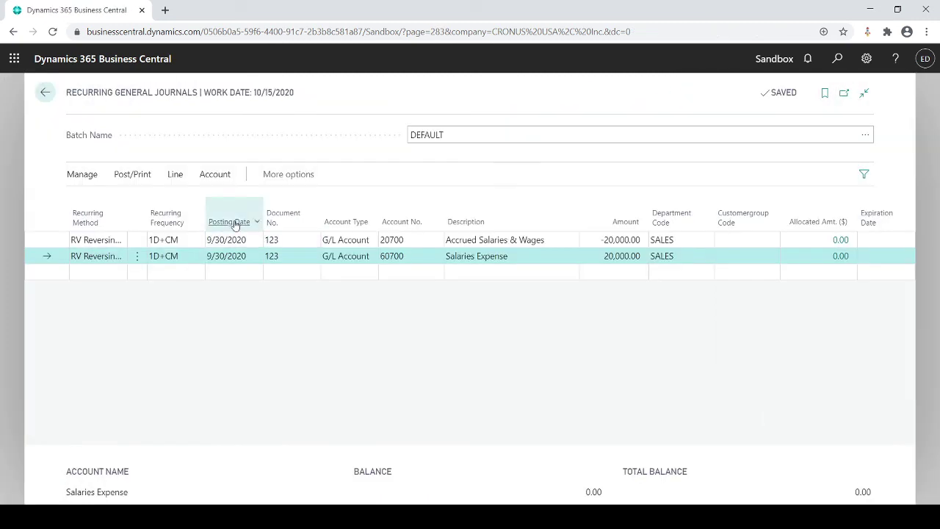
Post the DEFAULT recurring journal lines and dismiss the posting message
left_click(141, 183)
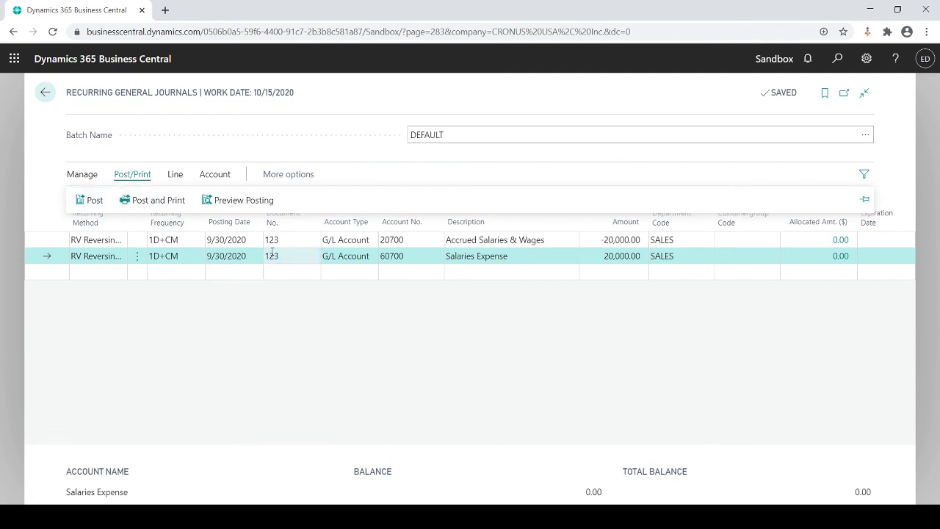
left_click(89, 200)
left_click(528, 313)
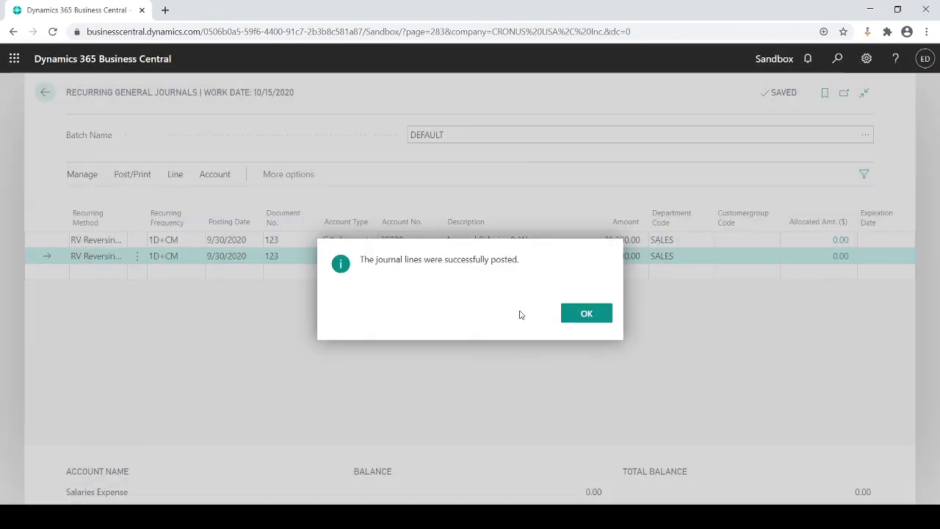
left_click(563, 314)
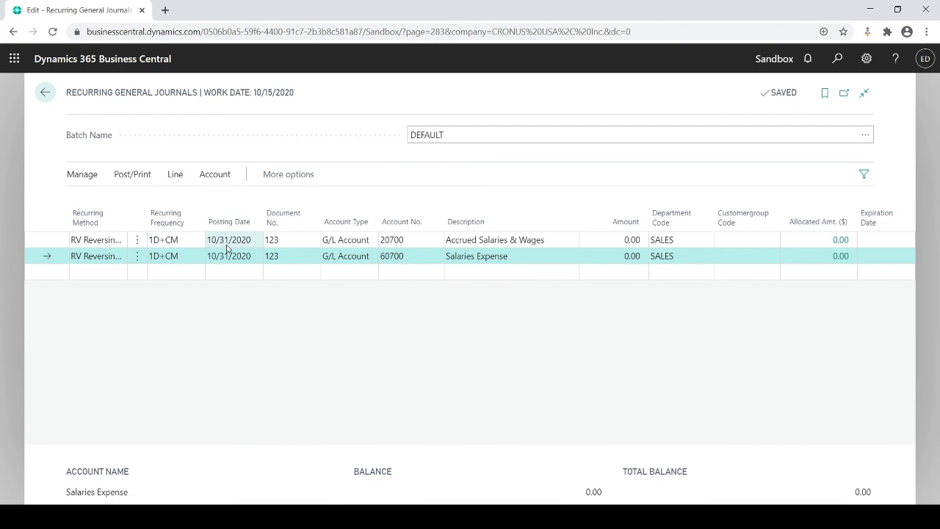
Review the general ledger entries of the Accrued Salaries & Wages line's account and return to the journal
left_click(608, 242)
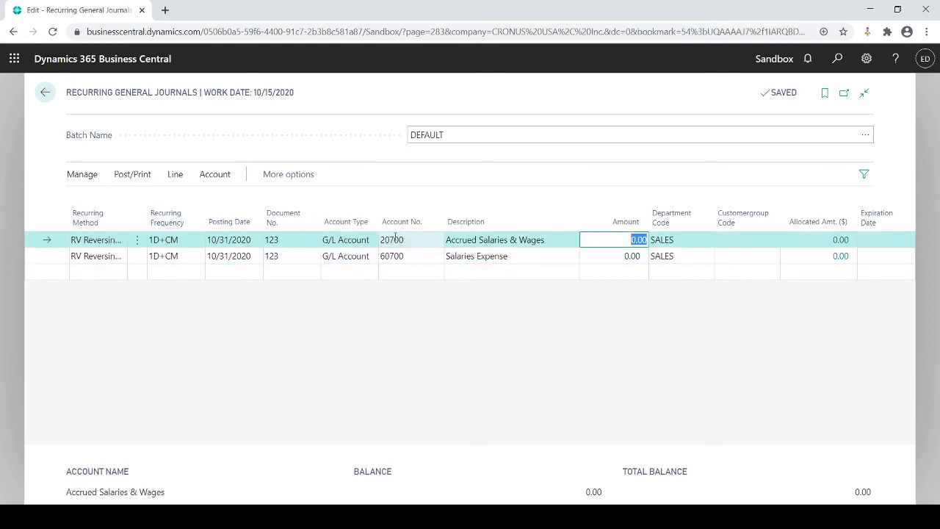
left_click(214, 174)
left_click(168, 196)
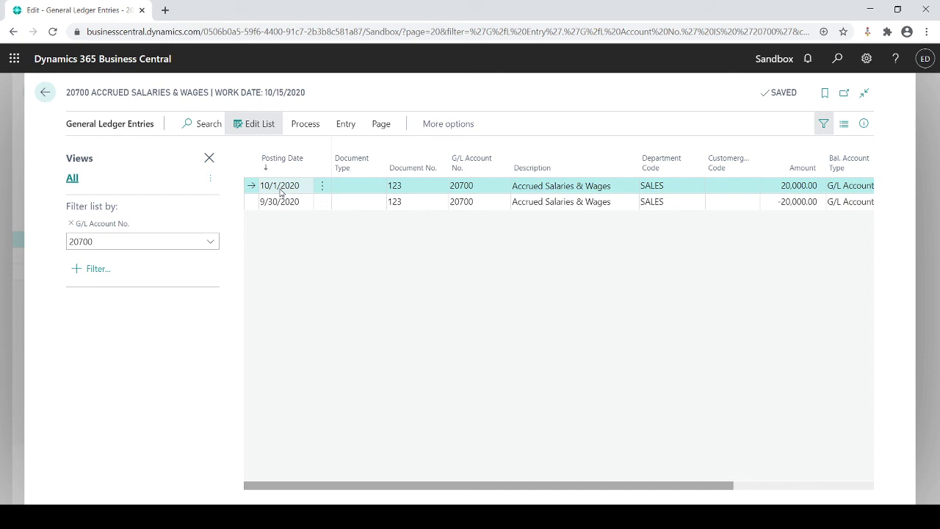
key("Escape")
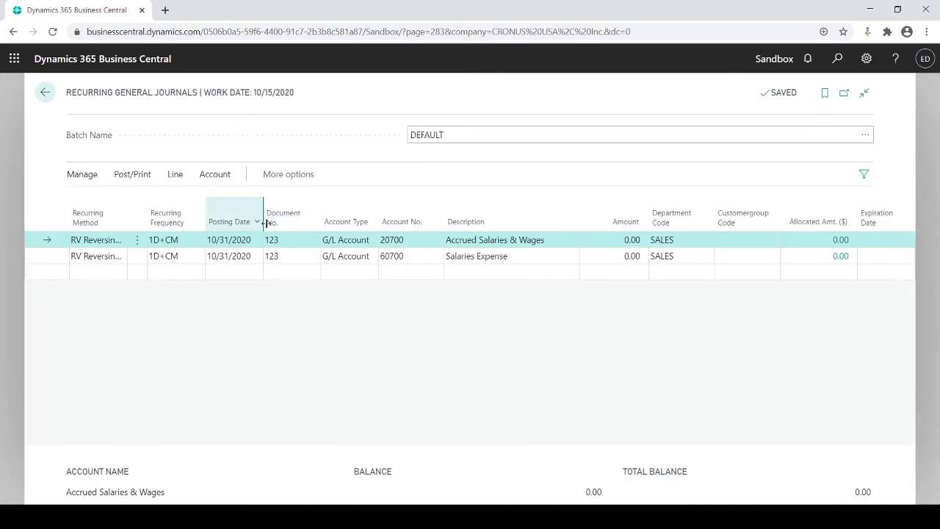